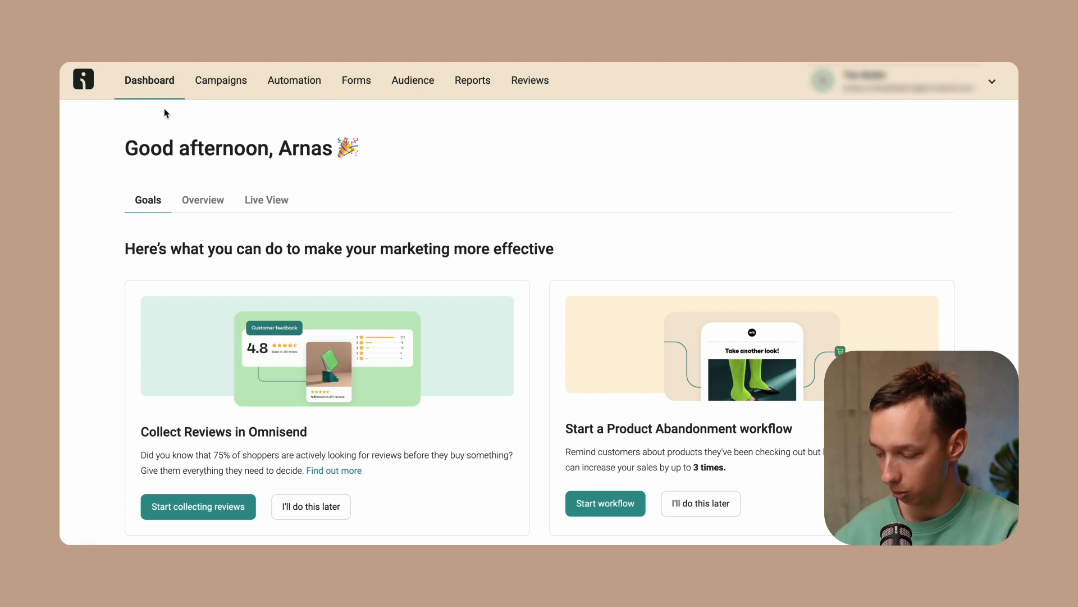
Open the library of form templates from the Forms section and browse the recommended templates
{"action": "left_click", "coordinate": [364, 82]}
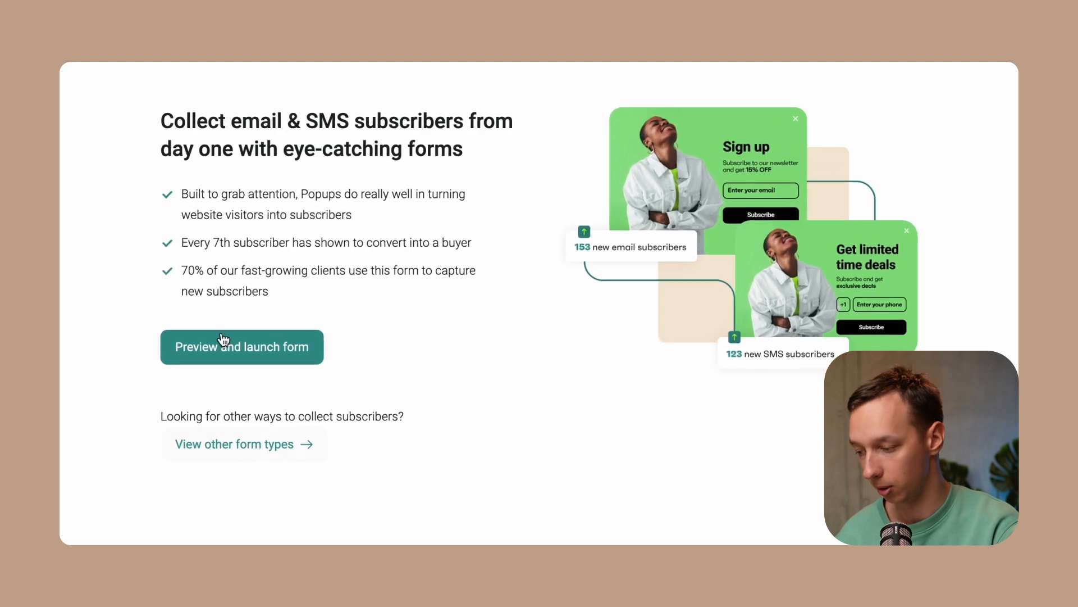
{"action": "left_click", "coordinate": [238, 443]}
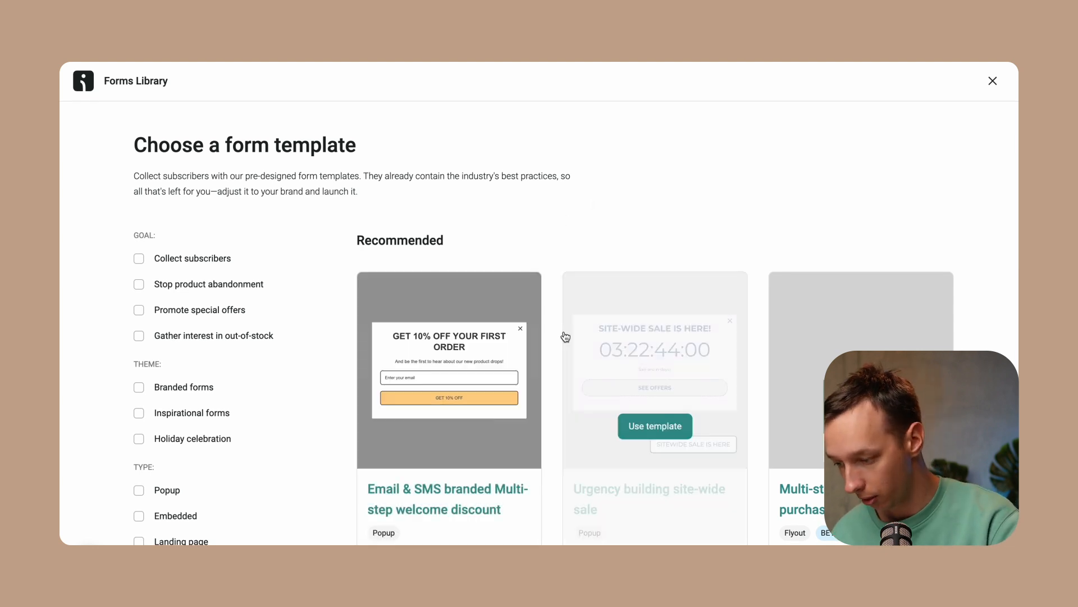
{"action": "scroll", "coordinate": [552, 355], "scroll_direction": "down", "scroll_amount": 8}
{"action": "scroll", "coordinate": [551, 357], "scroll_direction": "down", "scroll_amount": 20}
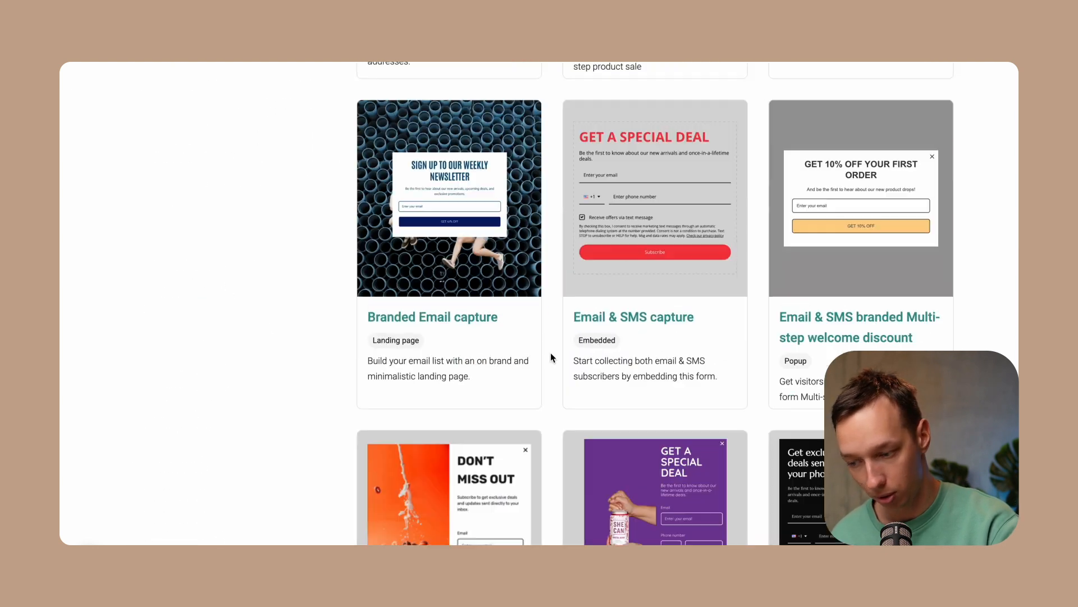
{"action": "scroll", "coordinate": [550, 358], "scroll_direction": "up", "scroll_amount": 20}
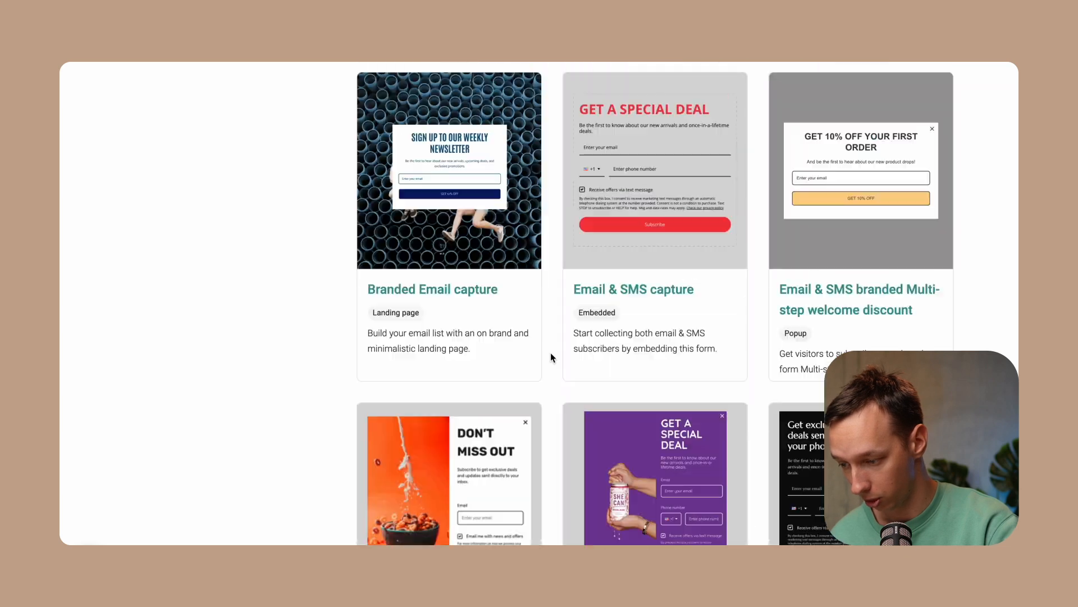
{"action": "scroll", "coordinate": [528, 303], "scroll_direction": "up", "scroll_amount": 10}
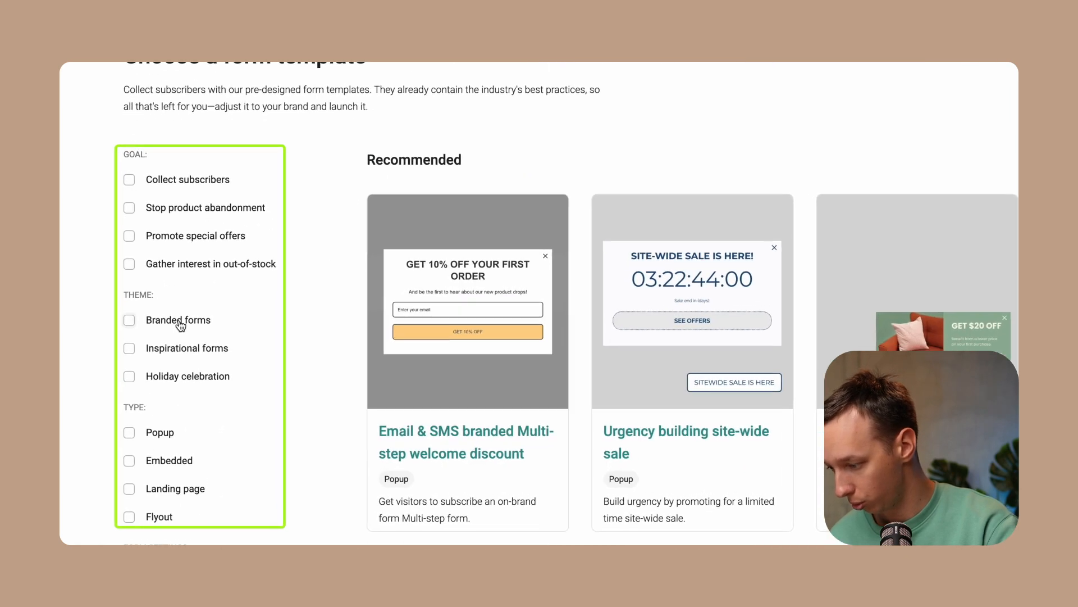
{"action": "left_click", "coordinate": [132, 288]}
{"action": "left_click", "coordinate": [161, 324]}
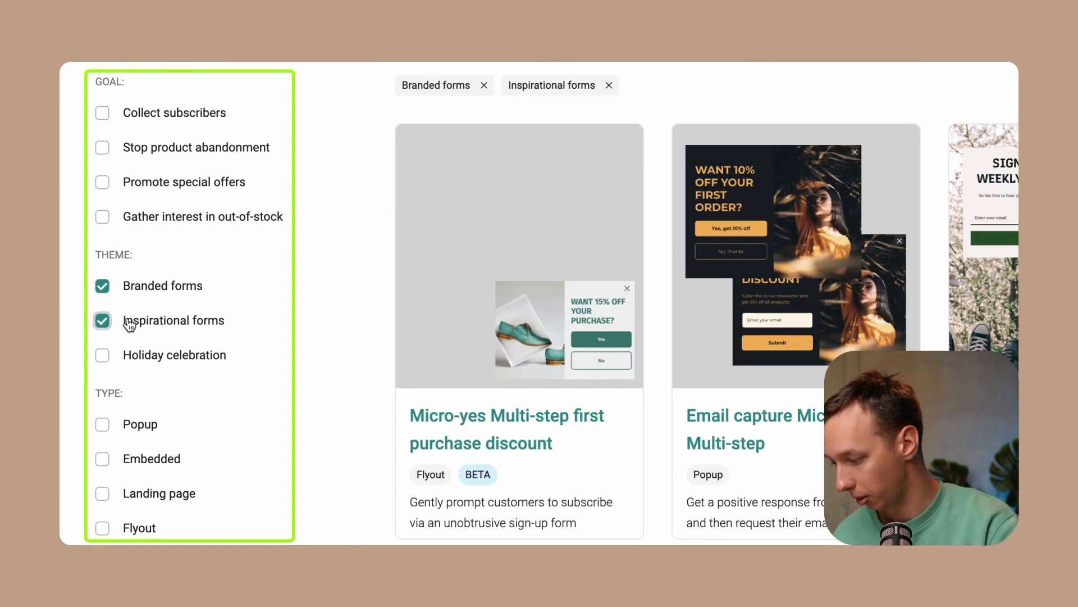
{"action": "left_click", "coordinate": [101, 321]}
{"action": "left_click", "coordinate": [102, 286]}
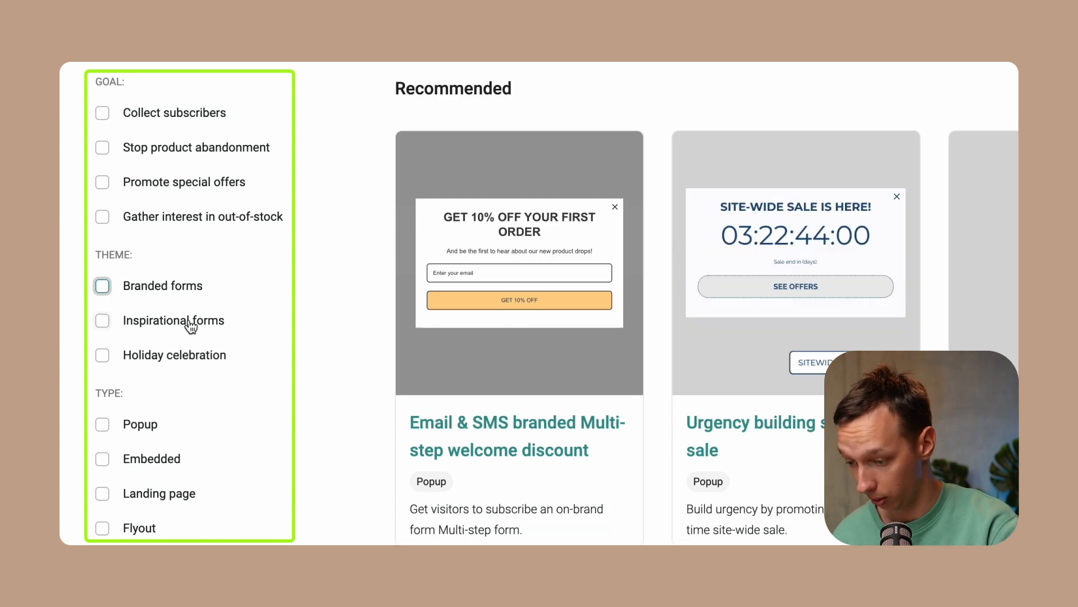
Filter the templates to Popup type and use the Micro-yes Multi-step email collection template
{"action": "left_click", "coordinate": [102, 424]}
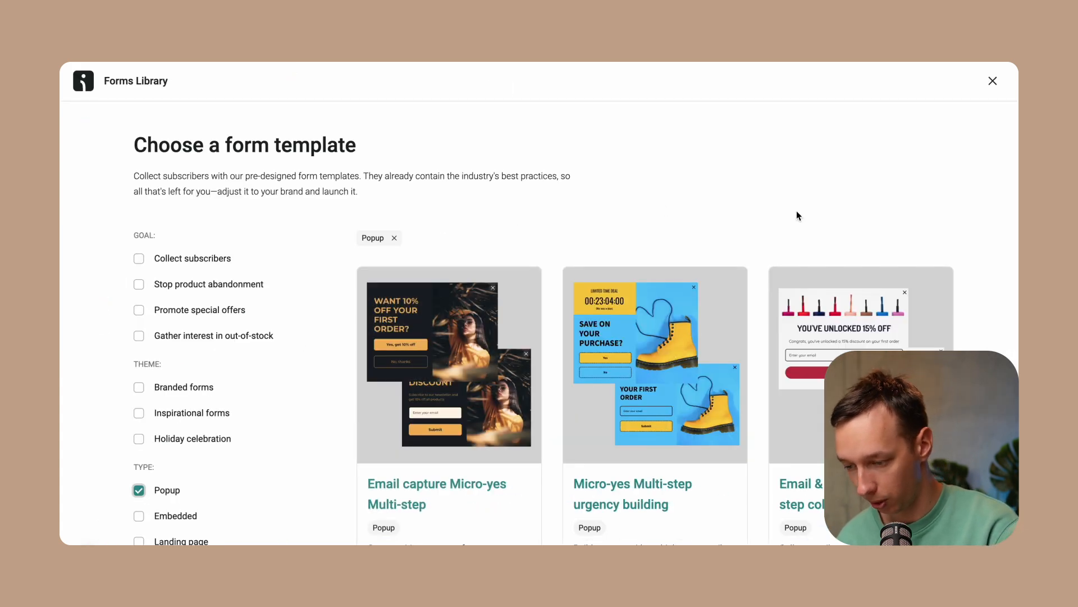
{"action": "scroll", "coordinate": [796, 211], "scroll_direction": "down", "scroll_amount": 7}
{"action": "scroll", "coordinate": [798, 217], "scroll_direction": "down", "scroll_amount": 1}
{"action": "mouse_move", "coordinate": [679, 234]}
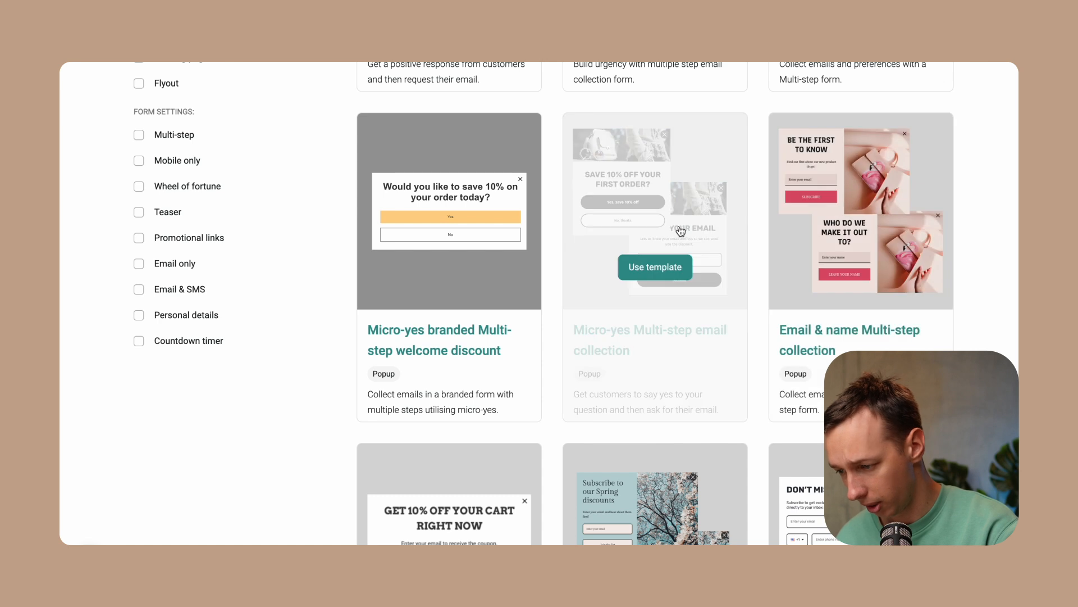
{"action": "left_click", "coordinate": [656, 268]}
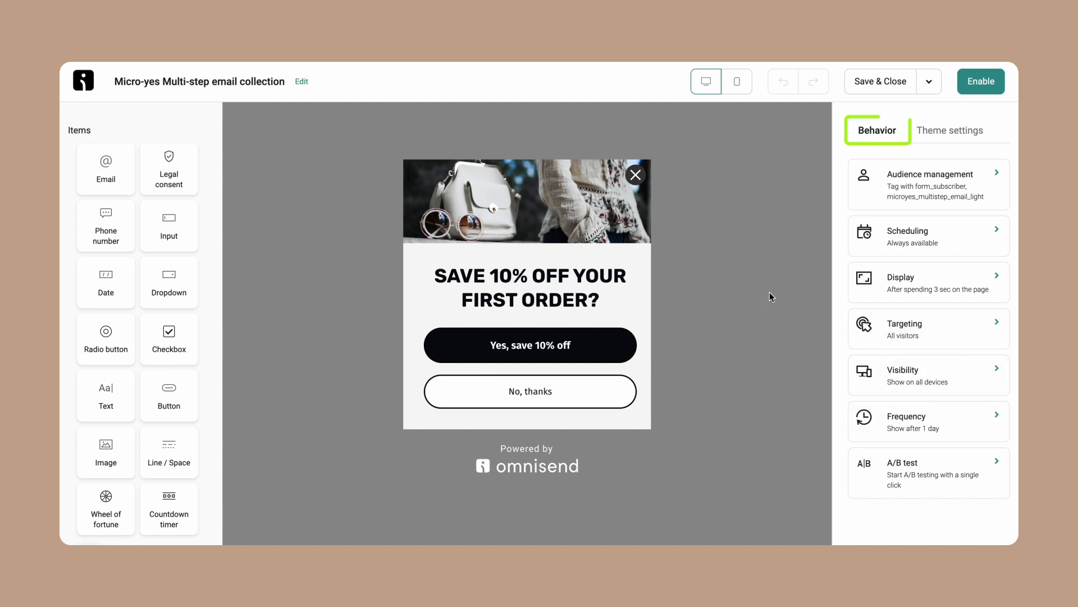
Open the form layout theme settings and switch the display type to Flyout and back to Popup
{"action": "left_click", "coordinate": [913, 132]}
{"action": "left_click", "coordinate": [893, 178]}
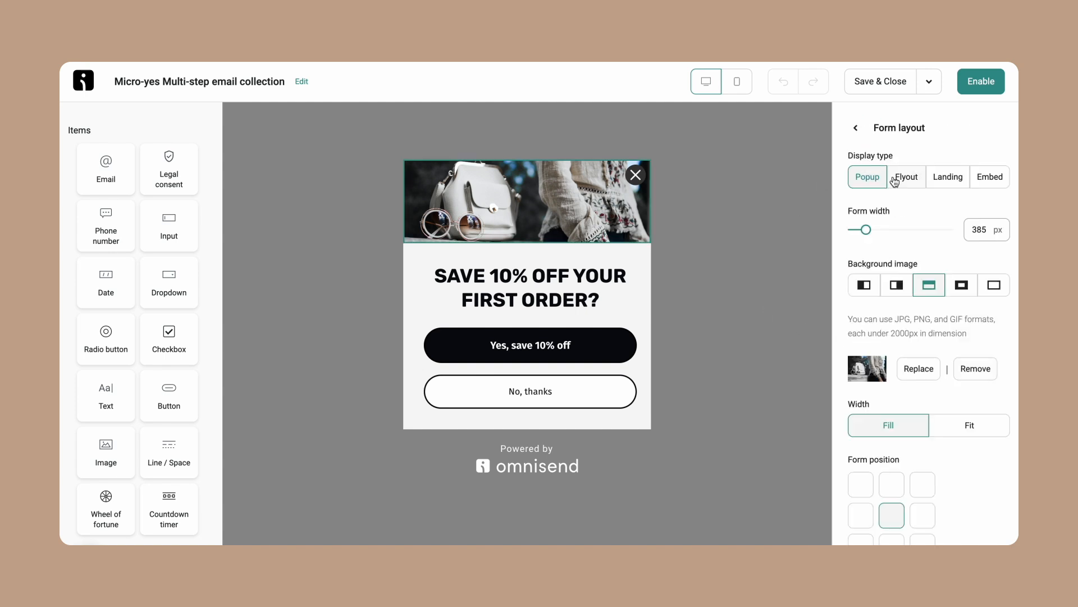
{"action": "left_click", "coordinate": [900, 180]}
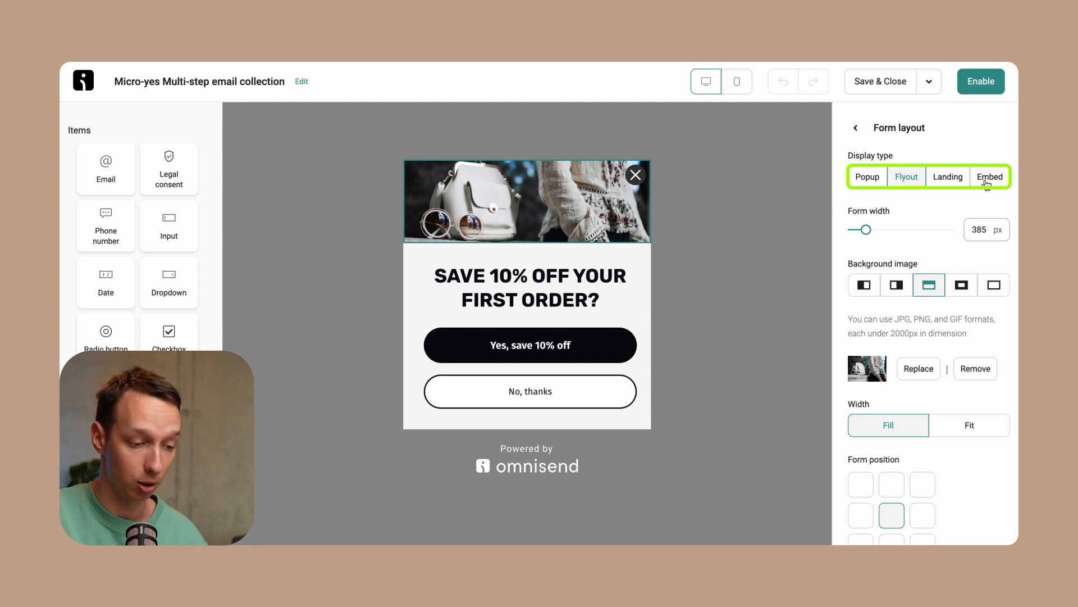
{"action": "left_click", "coordinate": [873, 180]}
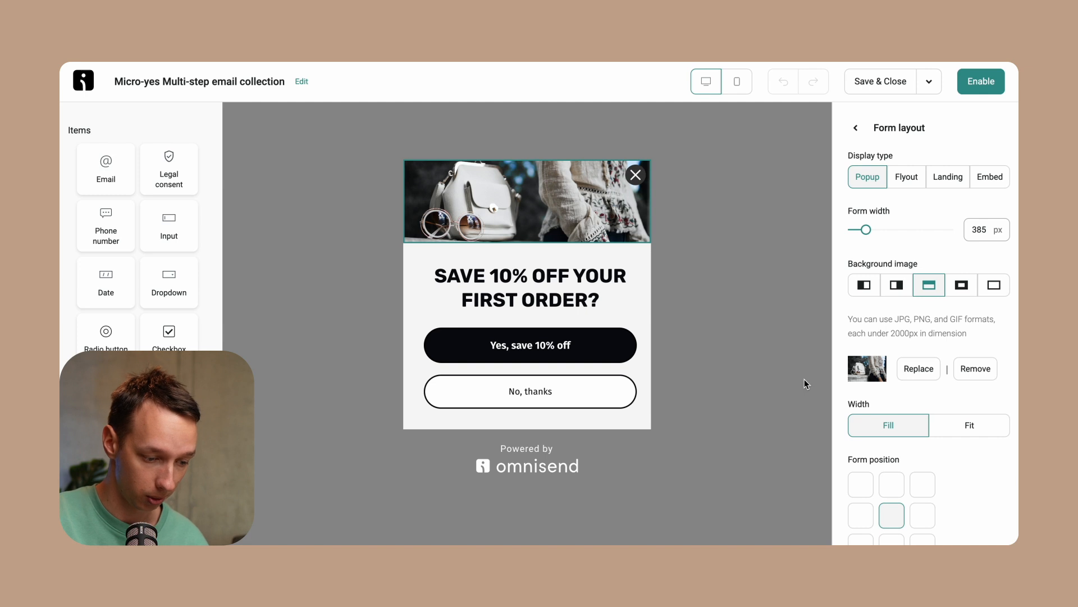
Move the form position to bottom-centre and back to the centre, then leave the layout settings
{"action": "scroll", "coordinate": [876, 483], "scroll_direction": "down", "scroll_amount": 1}
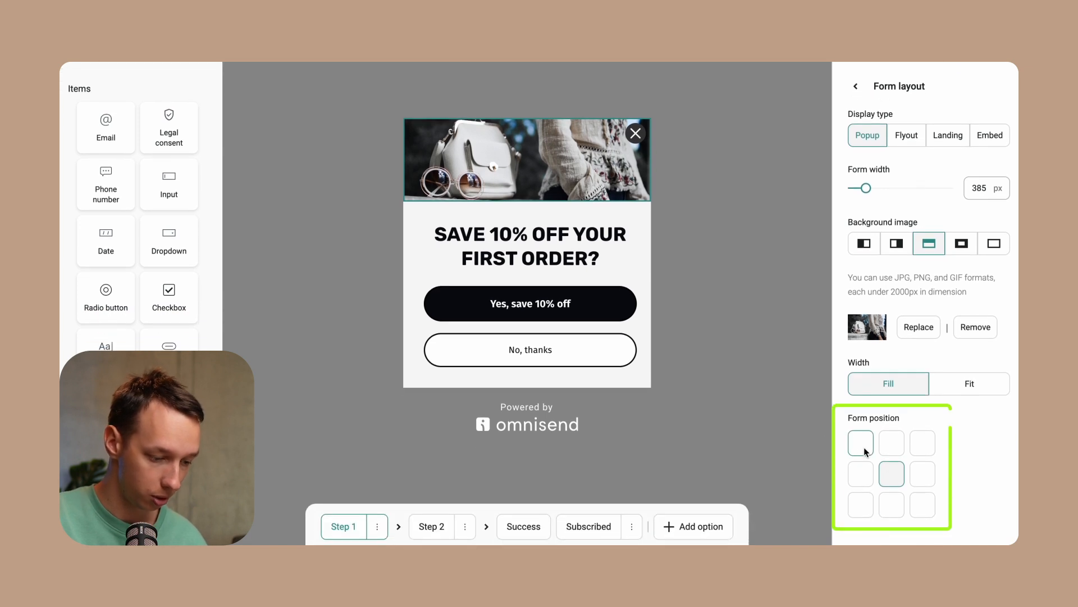
{"action": "left_click", "coordinate": [888, 505]}
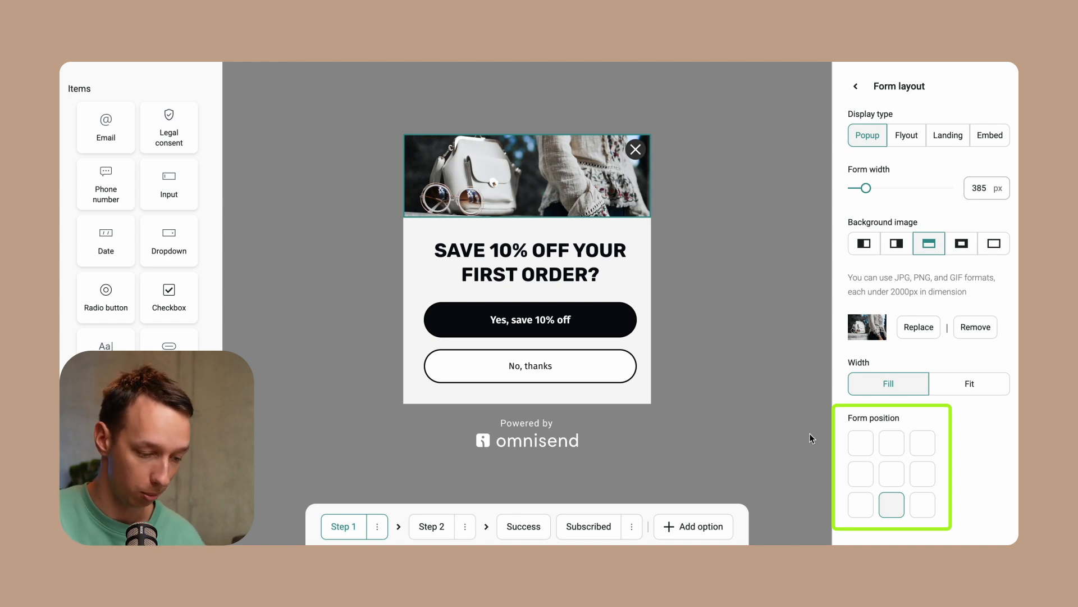
{"action": "left_click", "coordinate": [893, 476]}
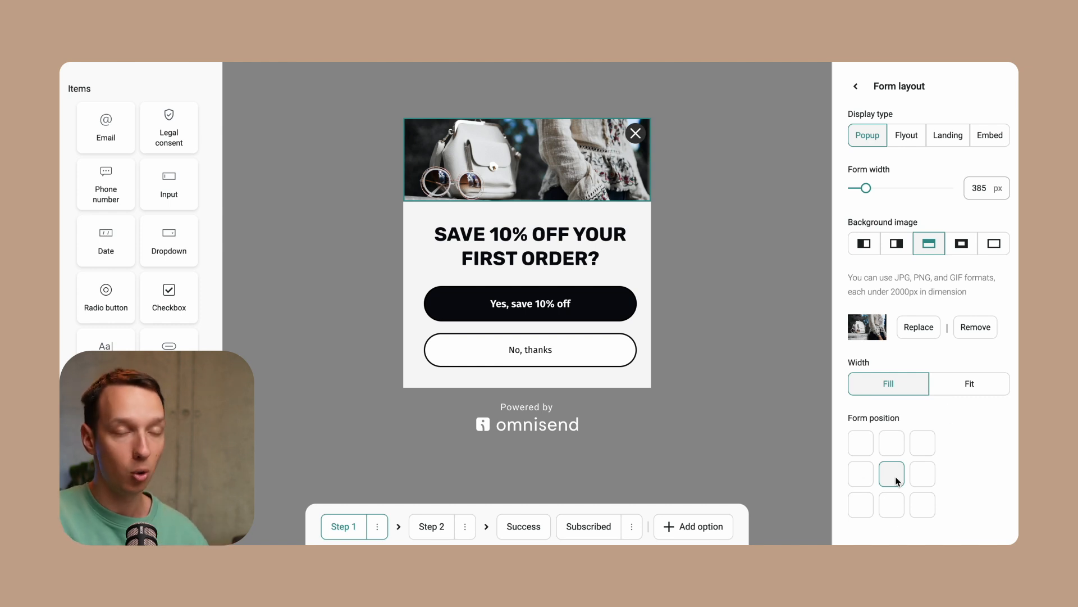
{"action": "left_click", "coordinate": [793, 145]}
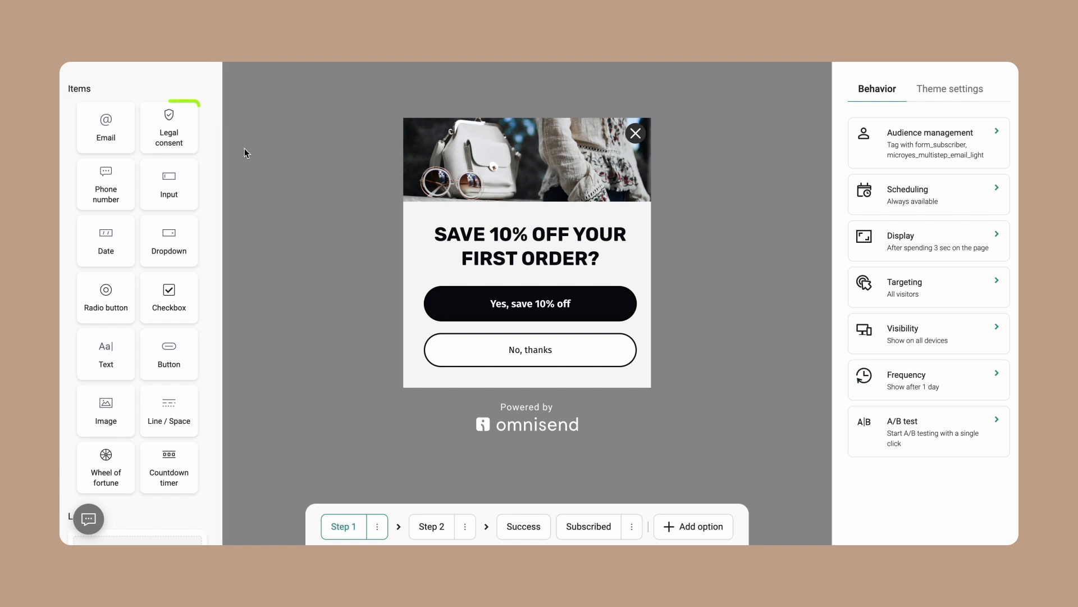
Add a Legal consent block under the heading, check its legal type options, and delete it again
{"action": "left_click_drag", "start_coordinate": [187, 135], "coordinate": [435, 274]}
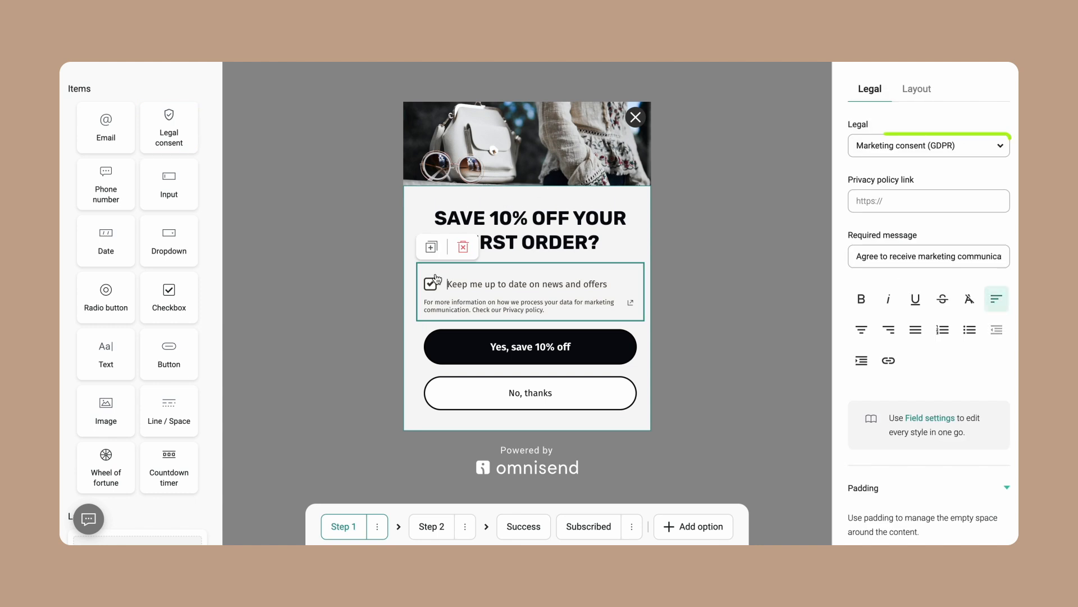
{"action": "left_click", "coordinate": [939, 147]}
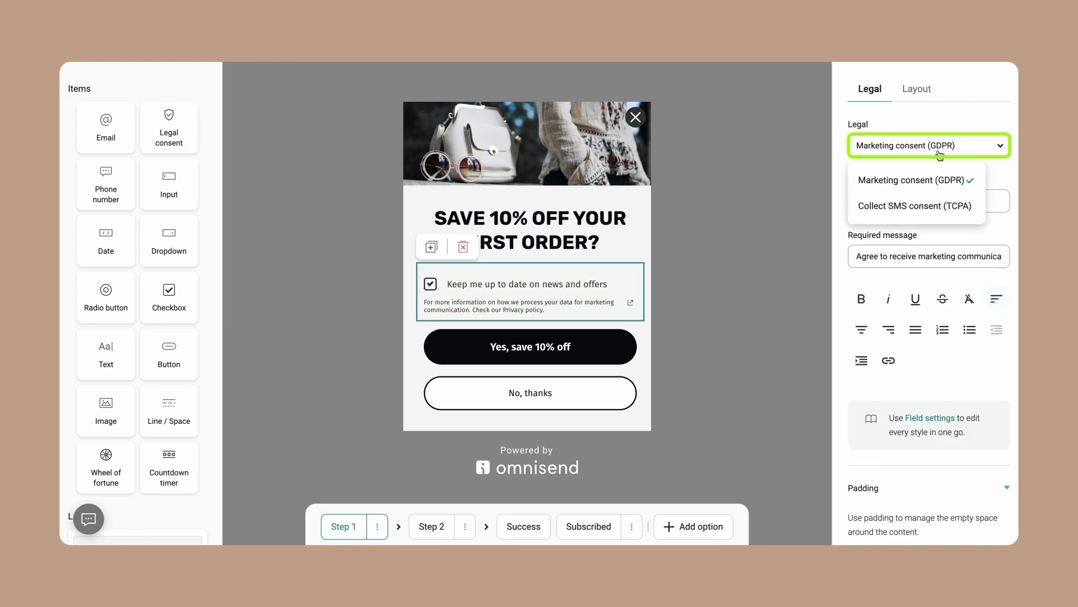
{"action": "left_click", "coordinate": [922, 185]}
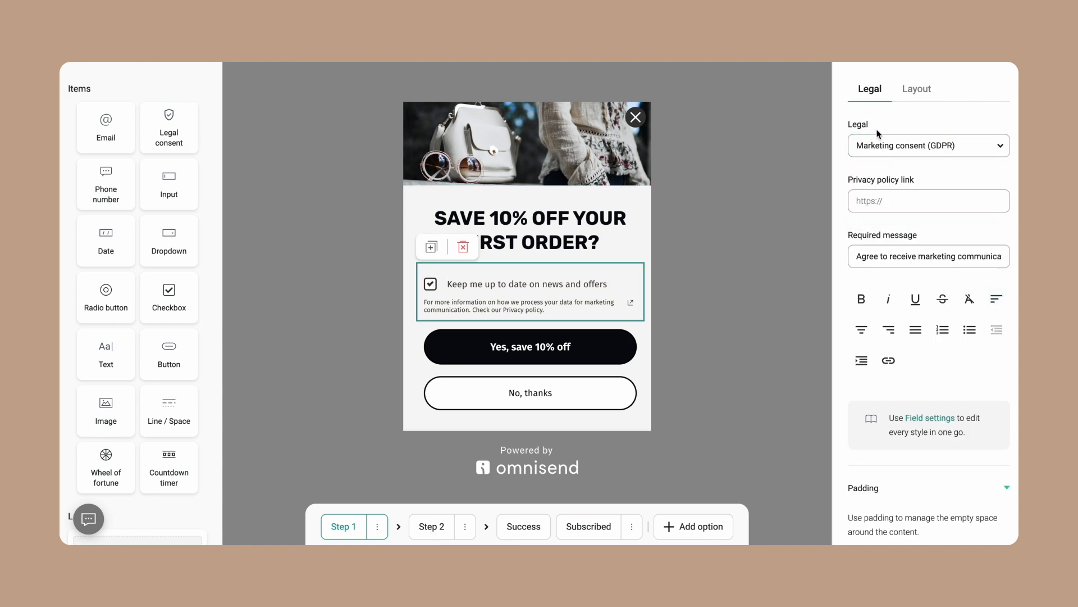
{"action": "left_click", "coordinate": [463, 246]}
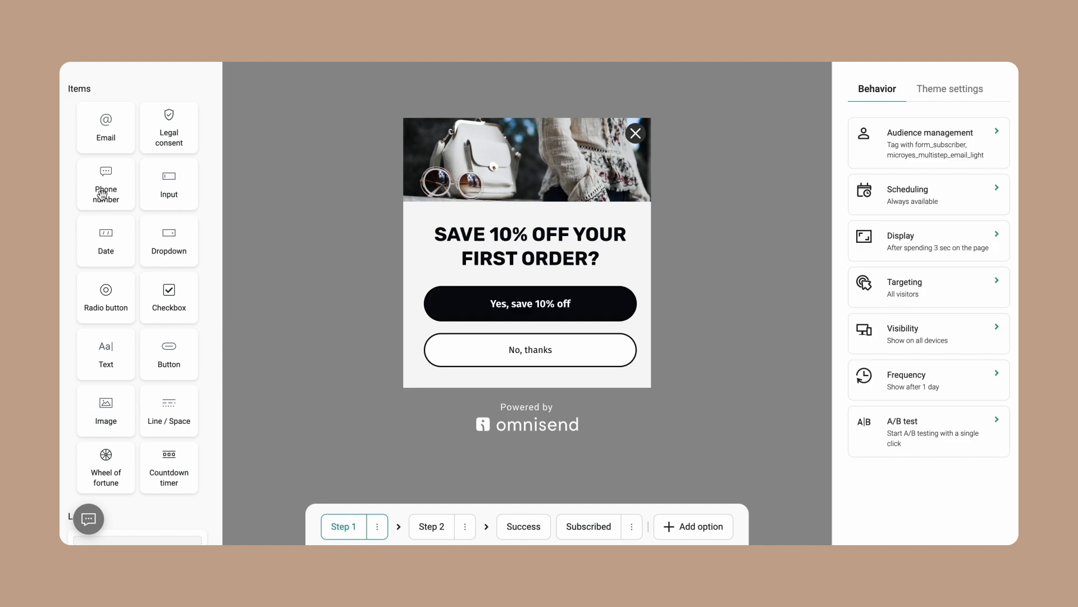
Add a countdown timer below the heading and set its end date to July 31, 2024
{"action": "scroll", "coordinate": [123, 344], "scroll_direction": "down", "scroll_amount": 3}
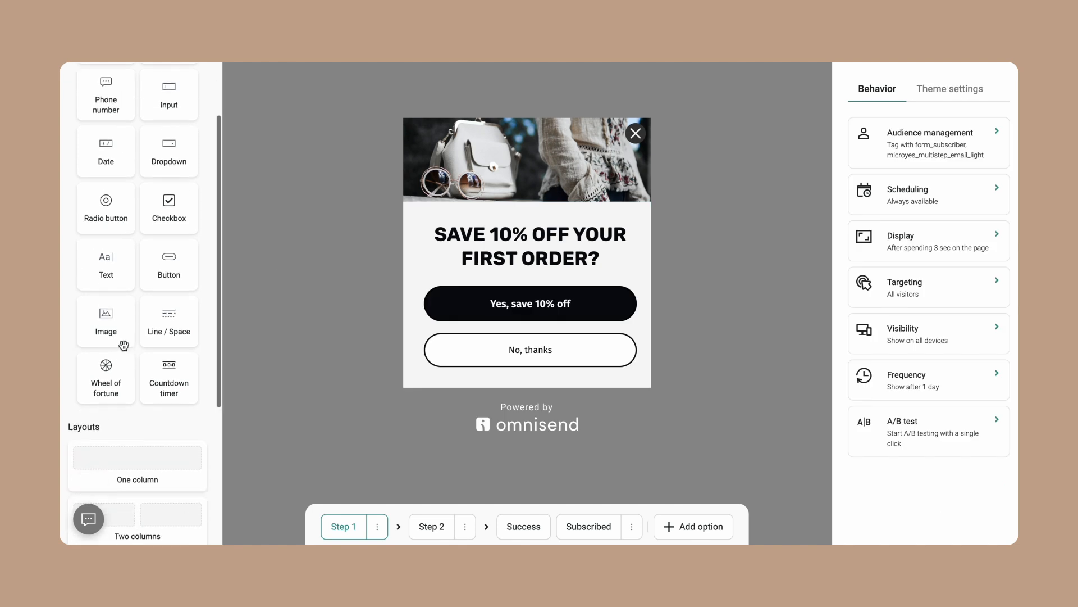
{"action": "left_click_drag", "start_coordinate": [161, 389], "coordinate": [464, 288]}
{"action": "left_click", "coordinate": [894, 150]}
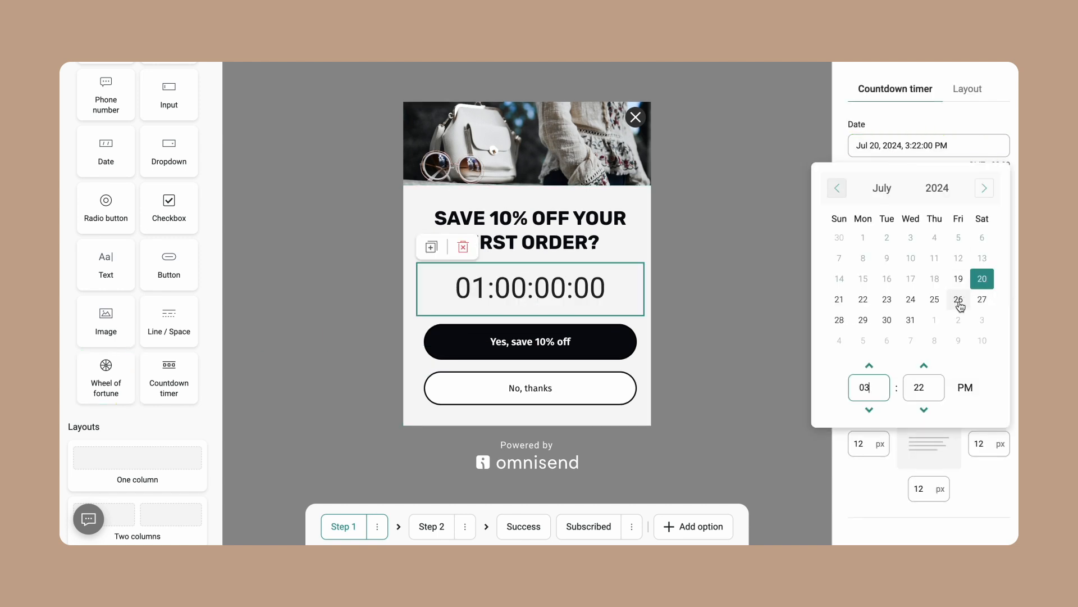
{"action": "left_click", "coordinate": [915, 320]}
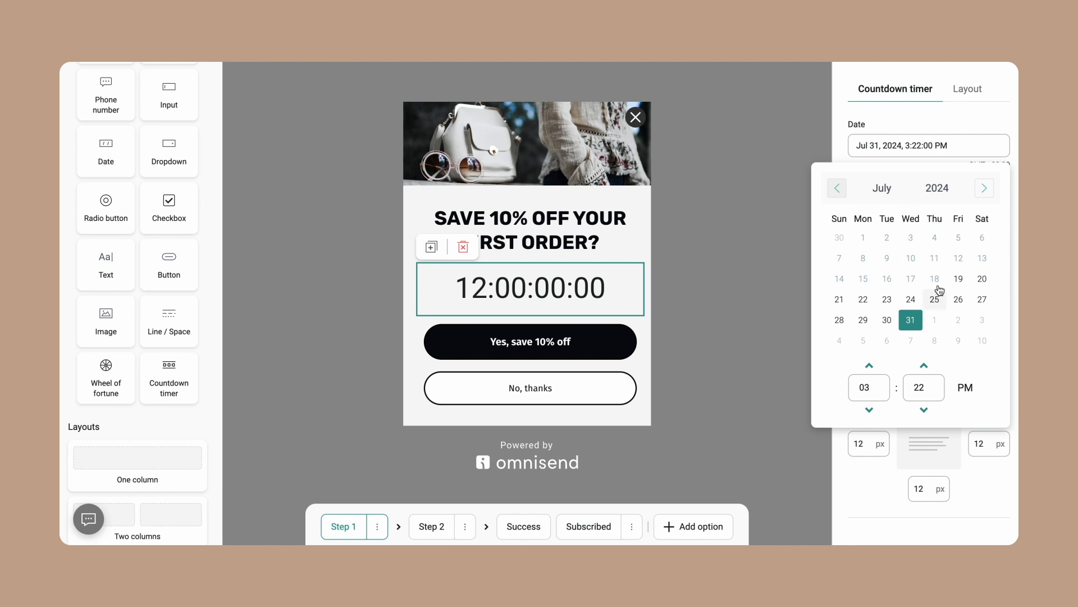
{"action": "left_click", "coordinate": [815, 211]}
{"action": "left_click", "coordinate": [506, 302]}
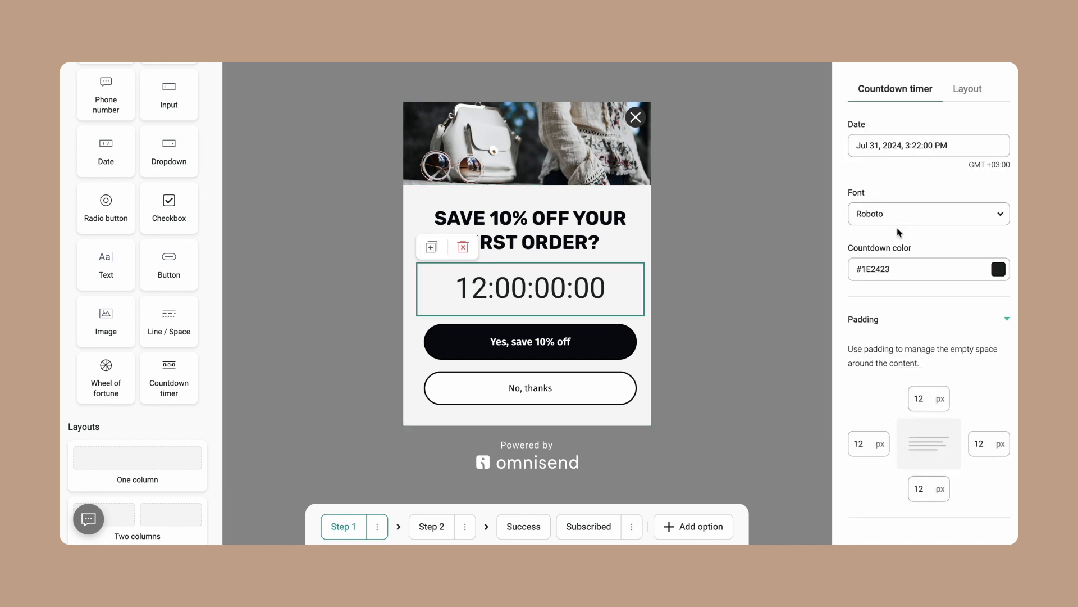
Set the countdown timer's end time to 12:00 PM
{"action": "left_click", "coordinate": [932, 148]}
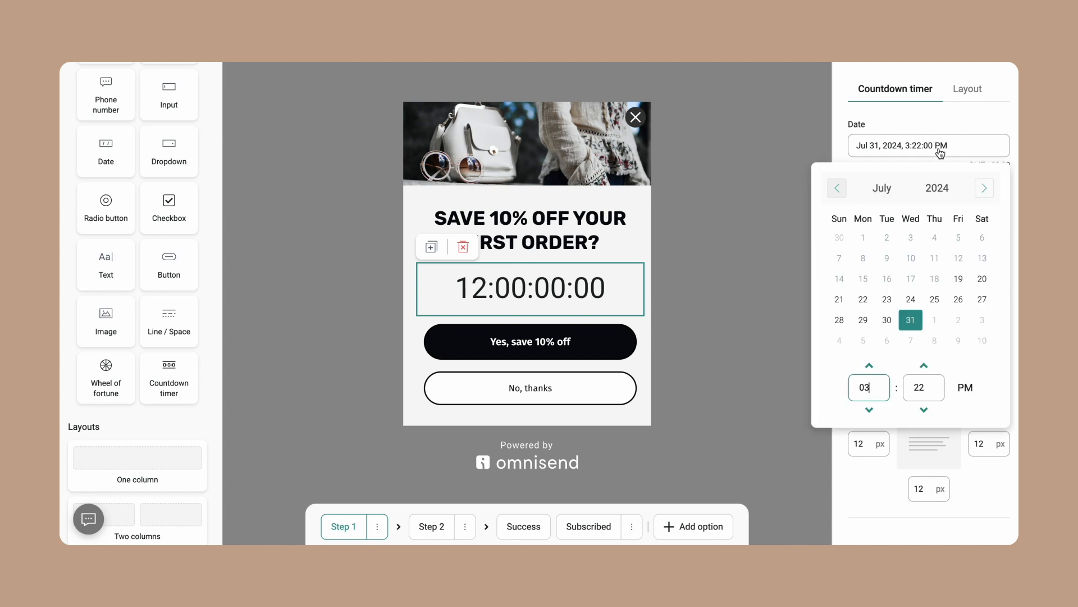
{"action": "key", "text": "BackSpace"}
{"action": "key", "text": "BackSpace"}
{"action": "type", "text": "1"}
{"action": "double_click", "coordinate": [938, 397]}
{"action": "type", "text": "00"}
{"action": "left_click", "coordinate": [781, 385]}
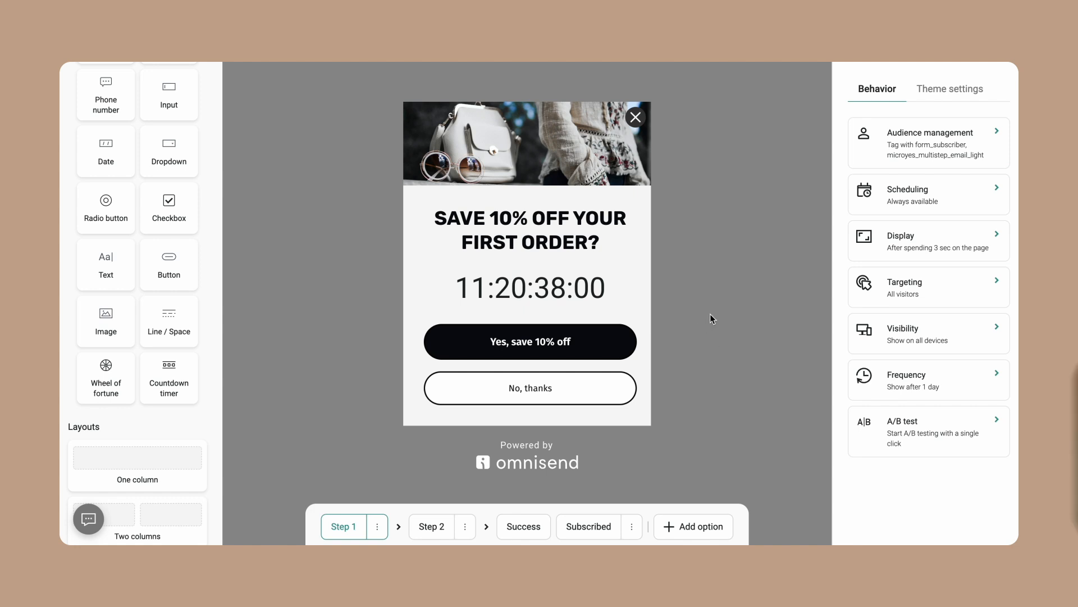
Delete the No, thanks button from the form
{"action": "left_click", "coordinate": [510, 288]}
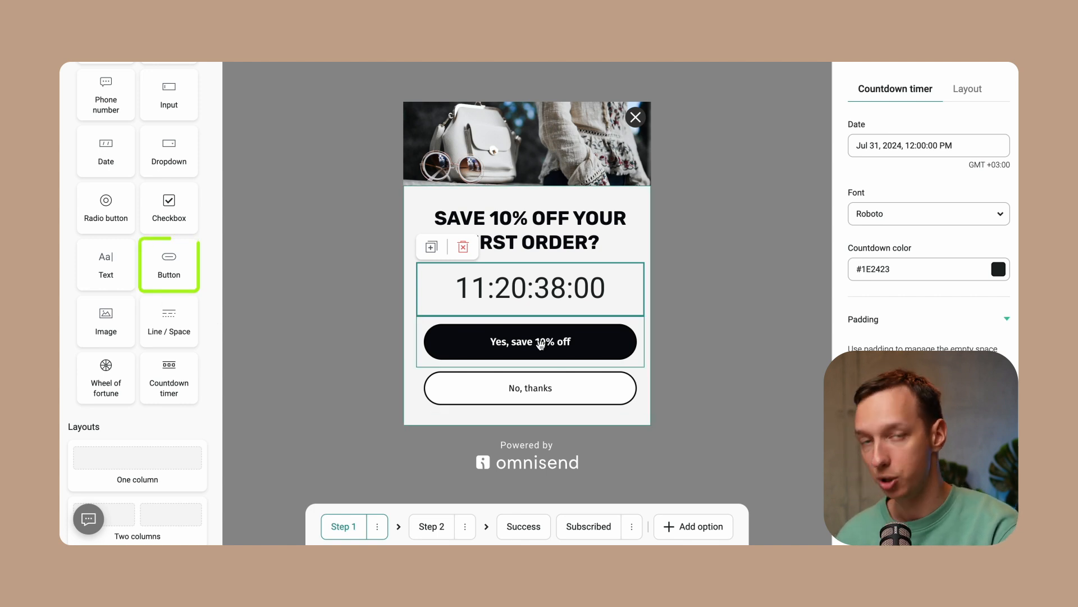
{"action": "left_click", "coordinate": [698, 290]}
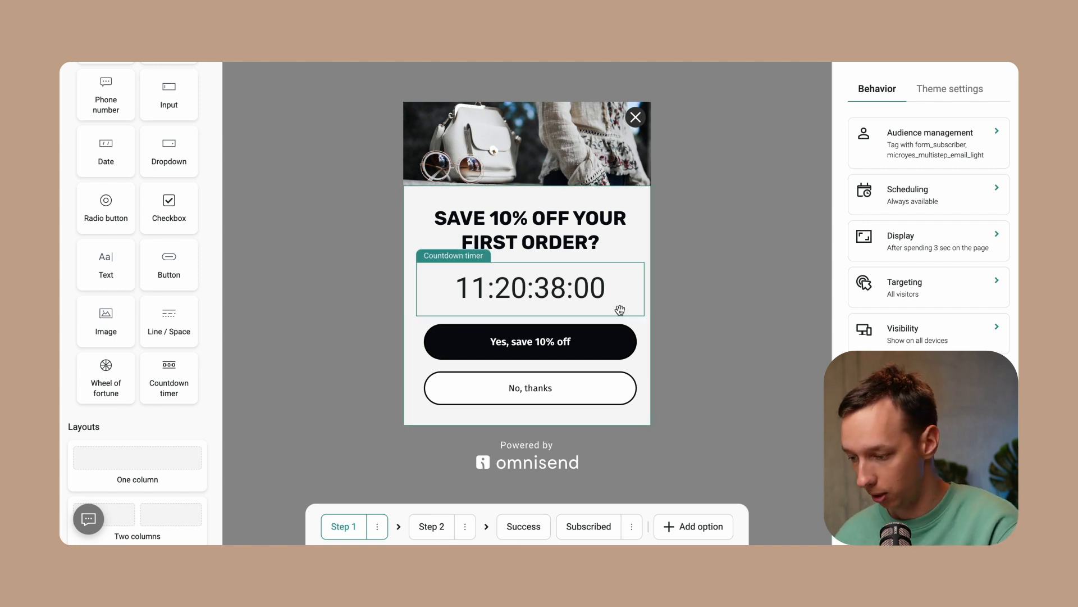
{"action": "left_click", "coordinate": [488, 377]}
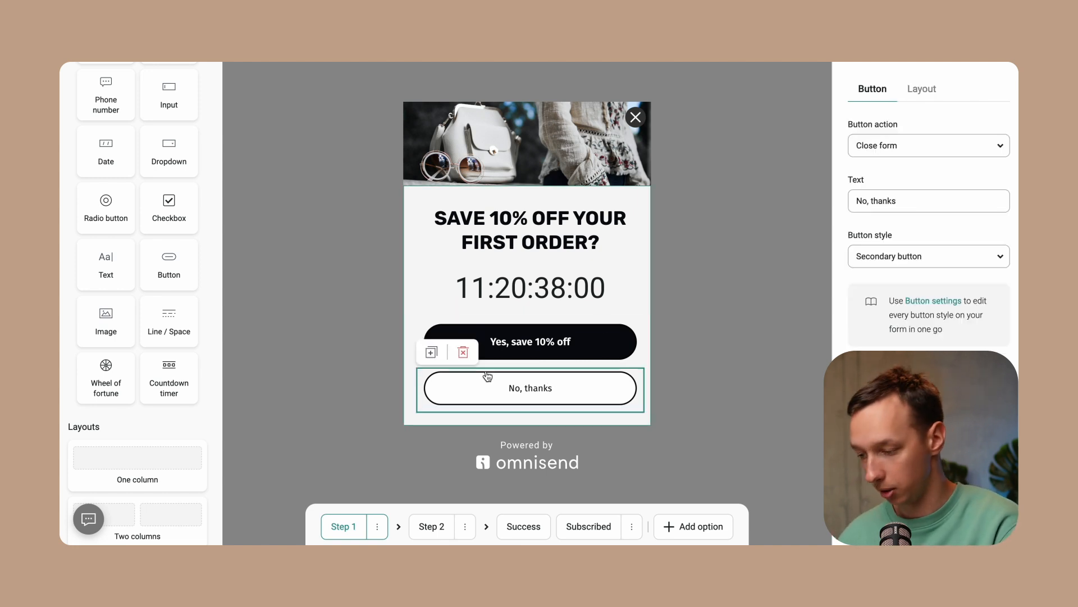
{"action": "left_click", "coordinate": [463, 352]}
Change the primary button's text to GET THE DAEL
{"action": "left_click", "coordinate": [520, 354]}
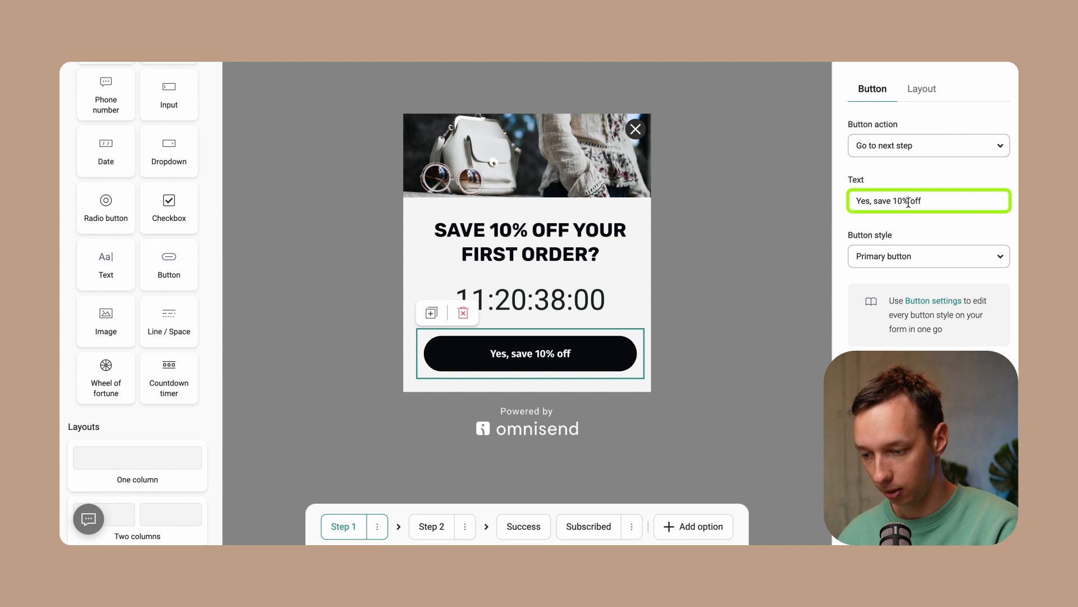
{"action": "triple_click", "coordinate": [908, 202]}
{"action": "type", "text": "GET THE DAEL"}
Set the button's action to Link to with the link yourstore
{"action": "left_click", "coordinate": [893, 147]}
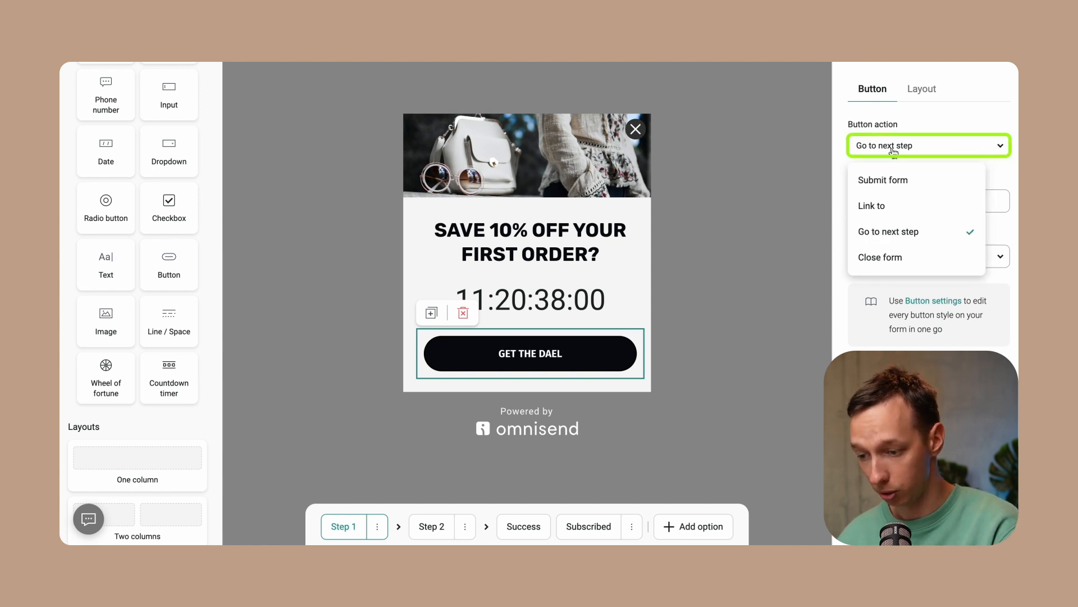
{"action": "left_click", "coordinate": [882, 208]}
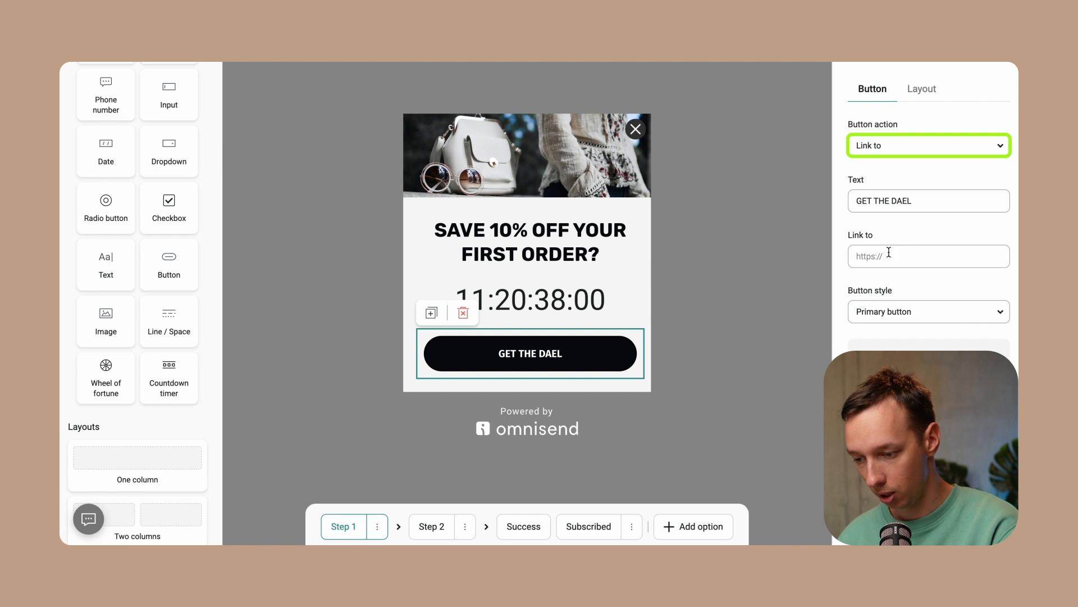
{"action": "left_click", "coordinate": [889, 253]}
{"action": "type", "text": "yourstore.com/dea"}
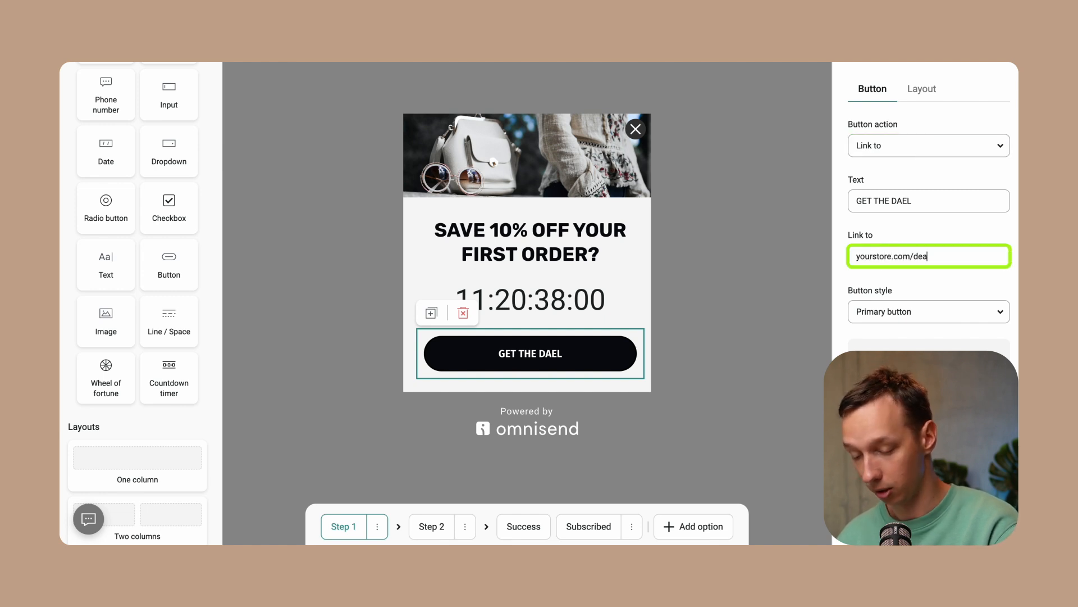
{"action": "left_click", "coordinate": [612, 254]}
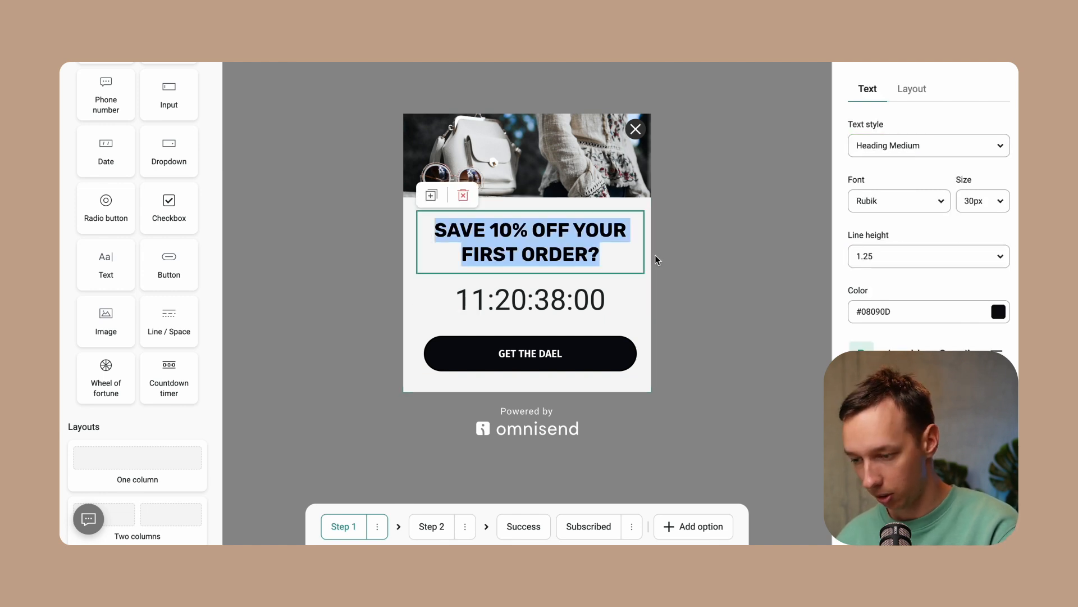
Replace the heading text with LIMITED TIME SALE!
{"action": "left_click_drag", "start_coordinate": [599, 253], "coordinate": [435, 229]}
{"action": "type", "text": "LI"}
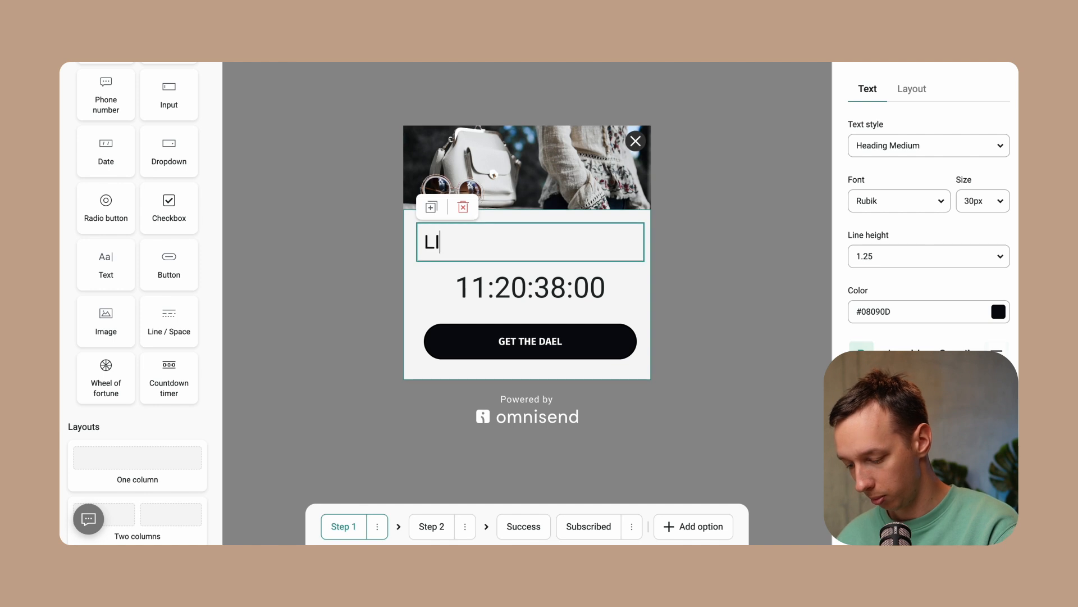
{"action": "type", "text": "MITED TIME SALE!"}
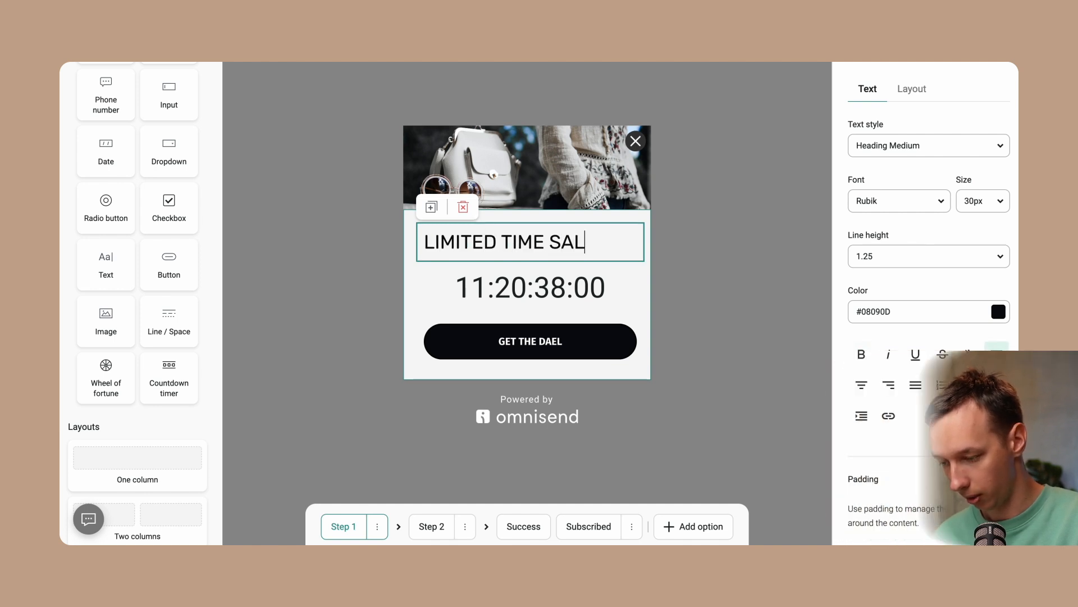
Make the whole heading bold and centre-aligned
{"action": "key", "text": "ctrl+a"}
{"action": "left_click", "coordinate": [864, 354]}
{"action": "left_click", "coordinate": [869, 390]}
{"action": "left_click", "coordinate": [734, 309]}
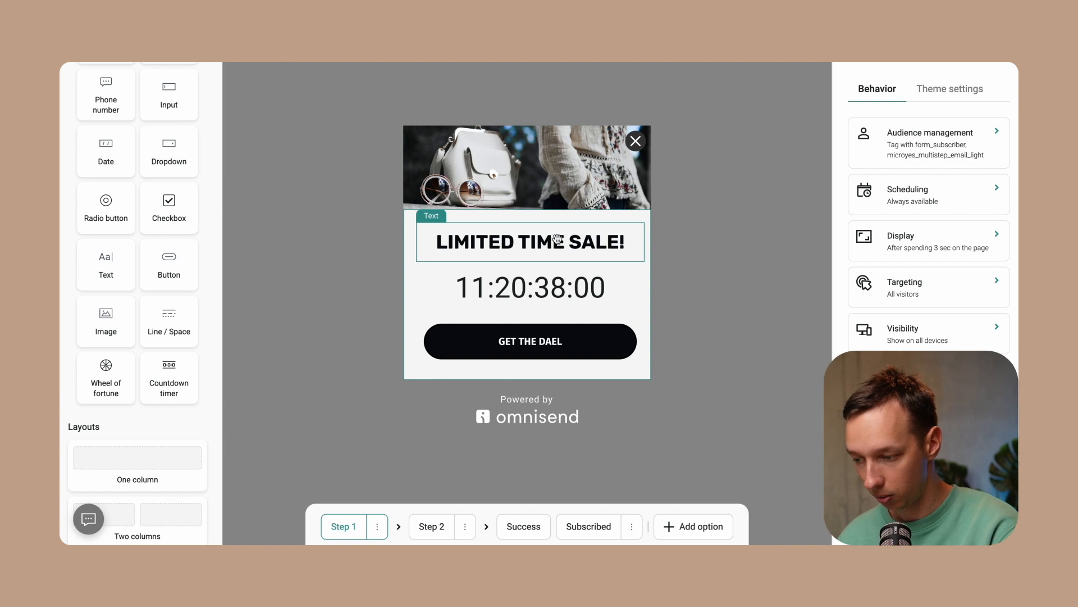
Add a text block below the heading reading Only available until July 31st. and centre it
{"action": "scroll", "coordinate": [169, 252], "scroll_direction": "up", "scroll_amount": 2}
{"action": "left_click_drag", "start_coordinate": [112, 351], "coordinate": [509, 250]}
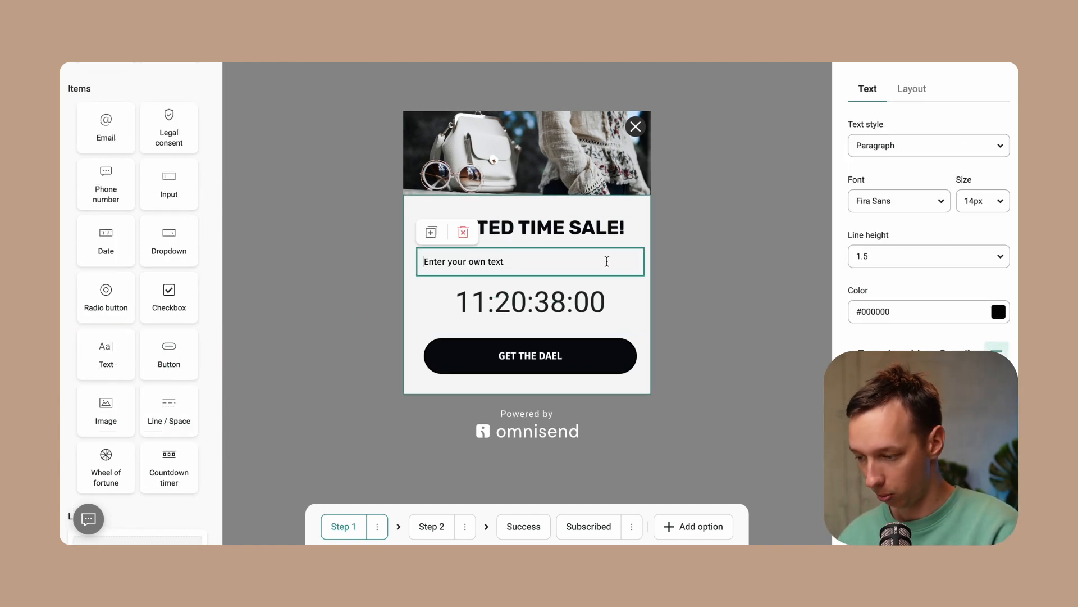
{"action": "triple_click", "coordinate": [587, 263]}
{"action": "type", "text": "Only available unt"}
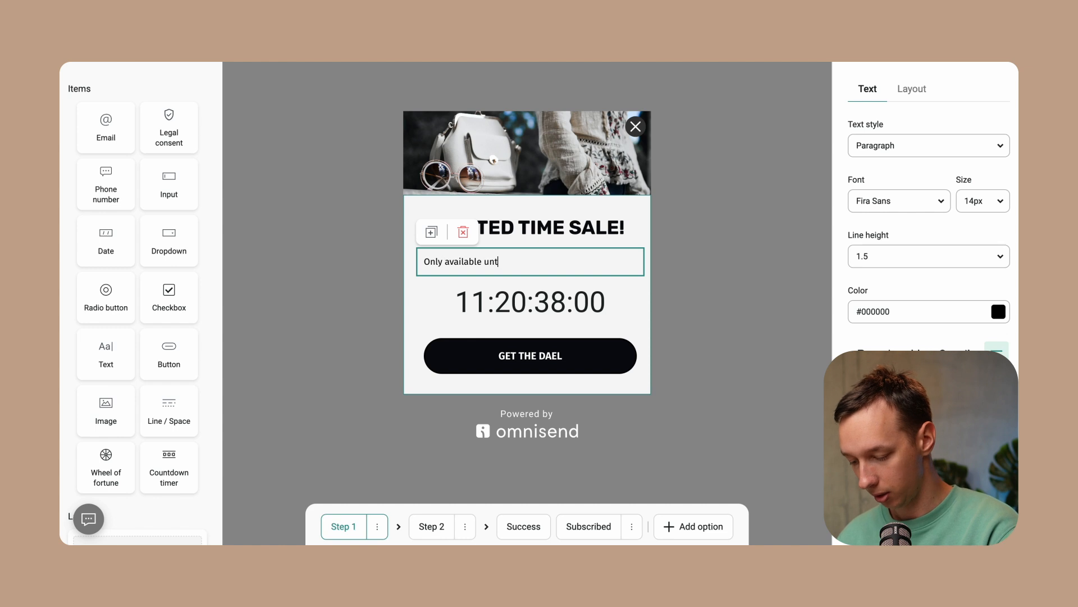
{"action": "type", "text": "il July 31st."}
{"action": "key", "text": "ctrl+a"}
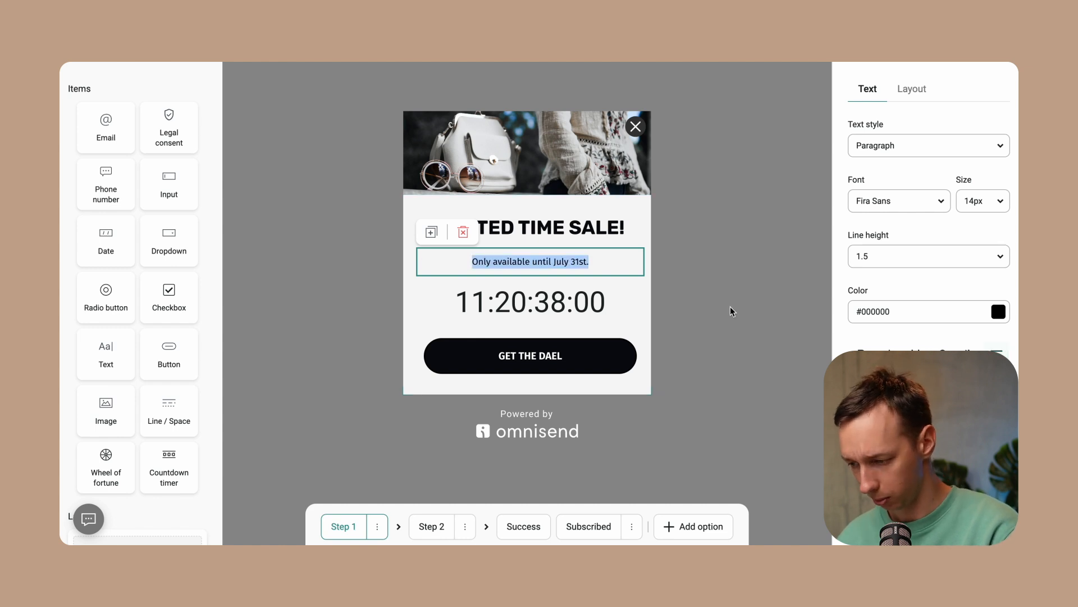
{"action": "left_click", "coordinate": [788, 248]}
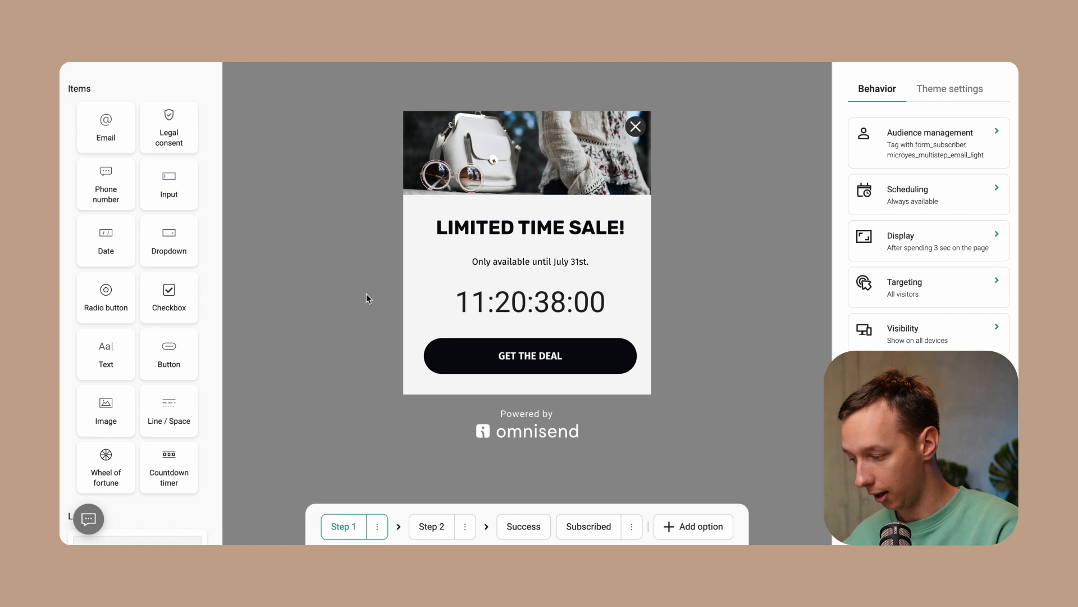
Add a second button below GET THE DEAL with the text NOT INTERESTED
{"action": "left_click_drag", "start_coordinate": [180, 352], "coordinate": [471, 368]}
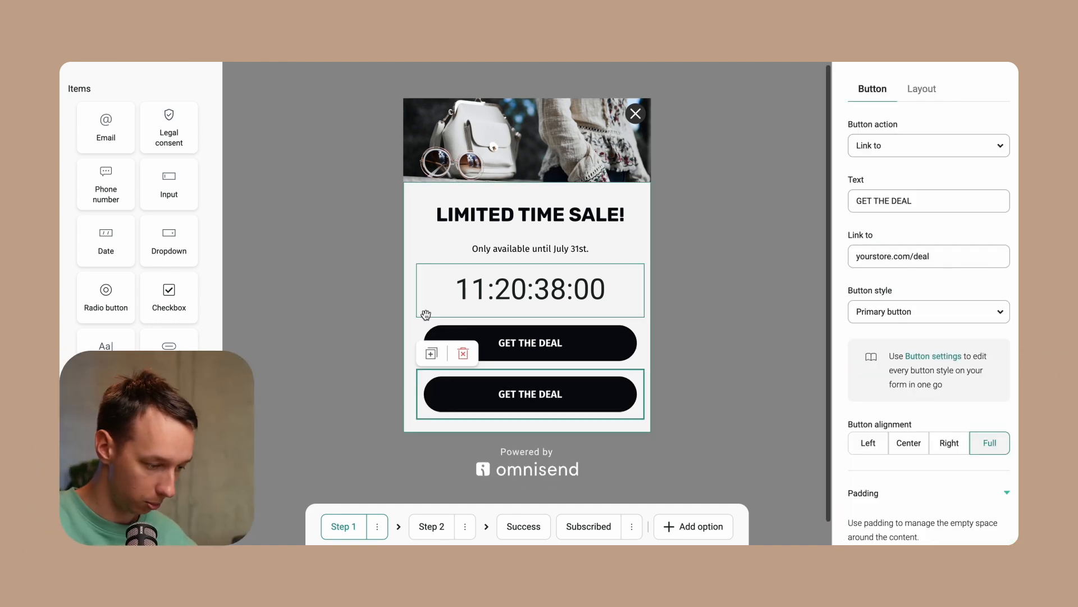
{"action": "triple_click", "coordinate": [876, 200]}
{"action": "type", "text": "N"}
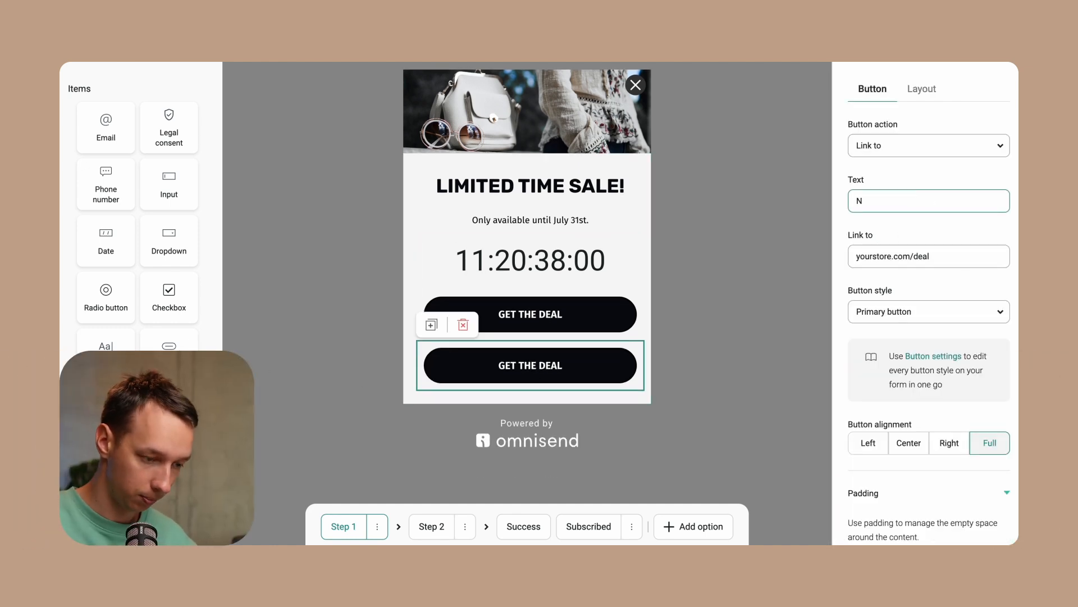
{"action": "type", "text": "OT INTERESTED"}
Set the NOT INTERESTED button's action to Close form and its style to Secondary button
{"action": "left_click", "coordinate": [899, 148]}
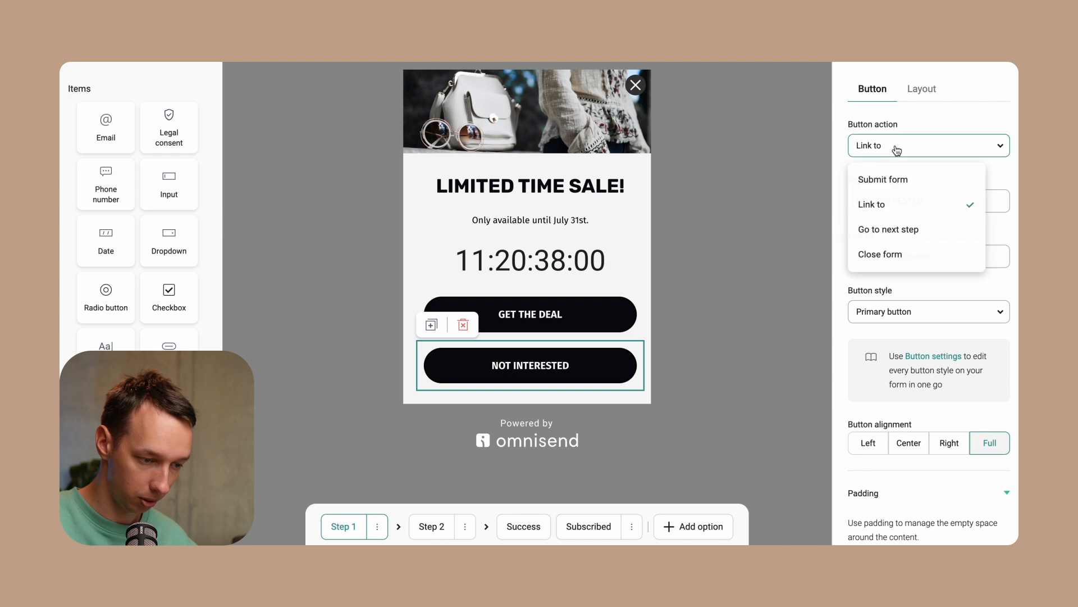
{"action": "left_click", "coordinate": [897, 258]}
{"action": "left_click", "coordinate": [897, 256]}
{"action": "left_click", "coordinate": [895, 315]}
{"action": "left_click", "coordinate": [693, 337]}
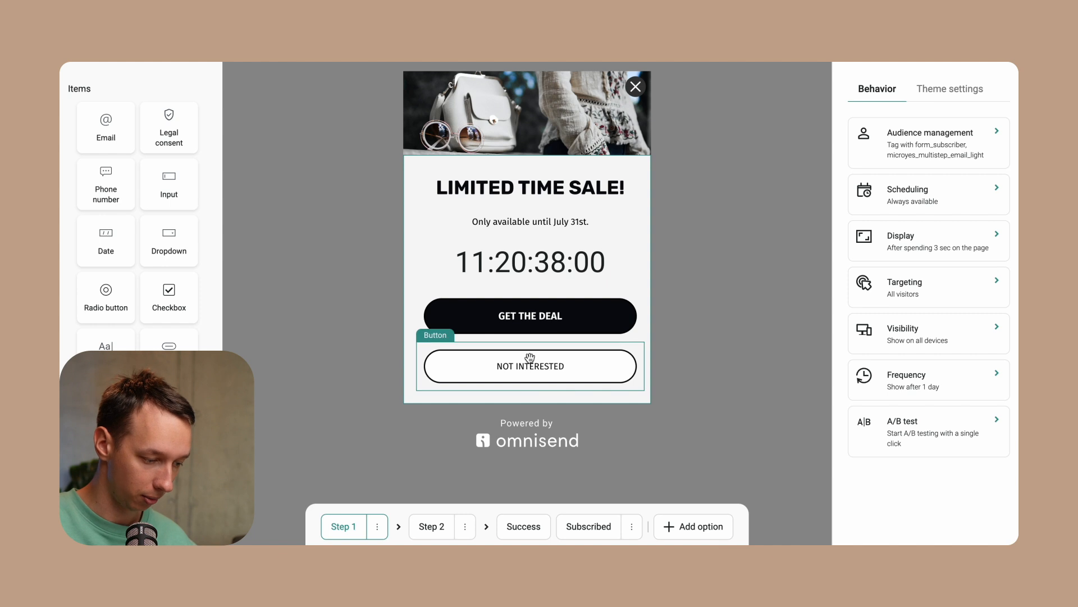
{"action": "left_click", "coordinate": [609, 359]}
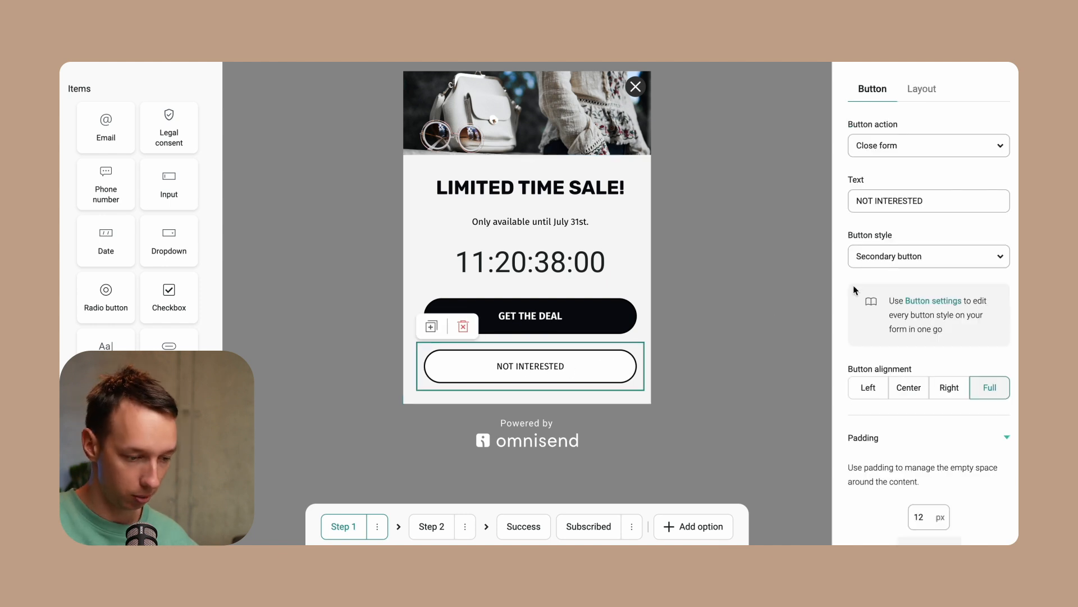
{"action": "left_click", "coordinate": [664, 340]}
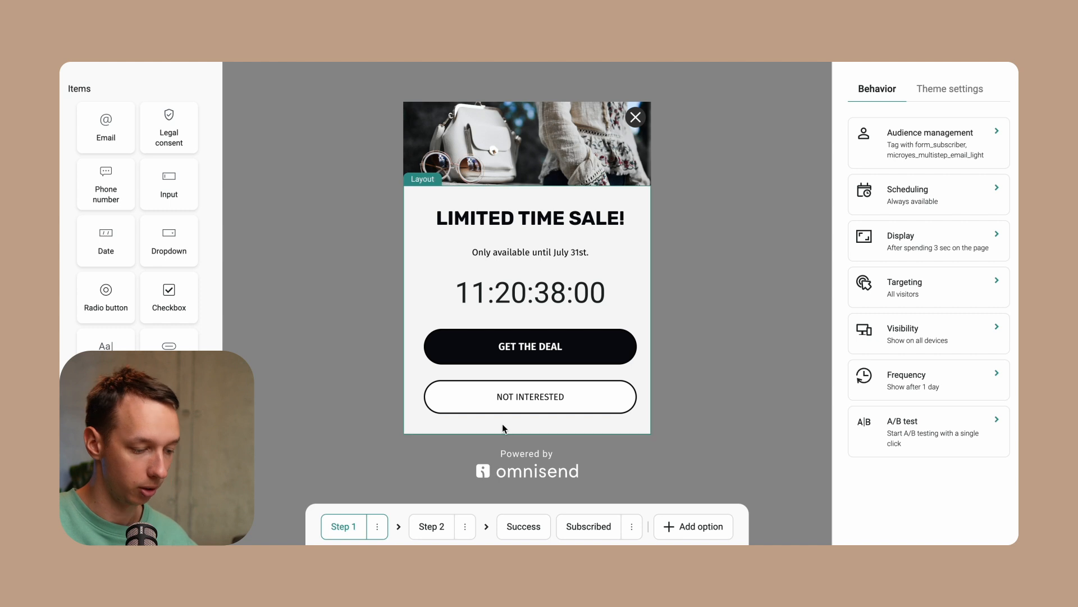
{"action": "left_click", "coordinate": [551, 348]}
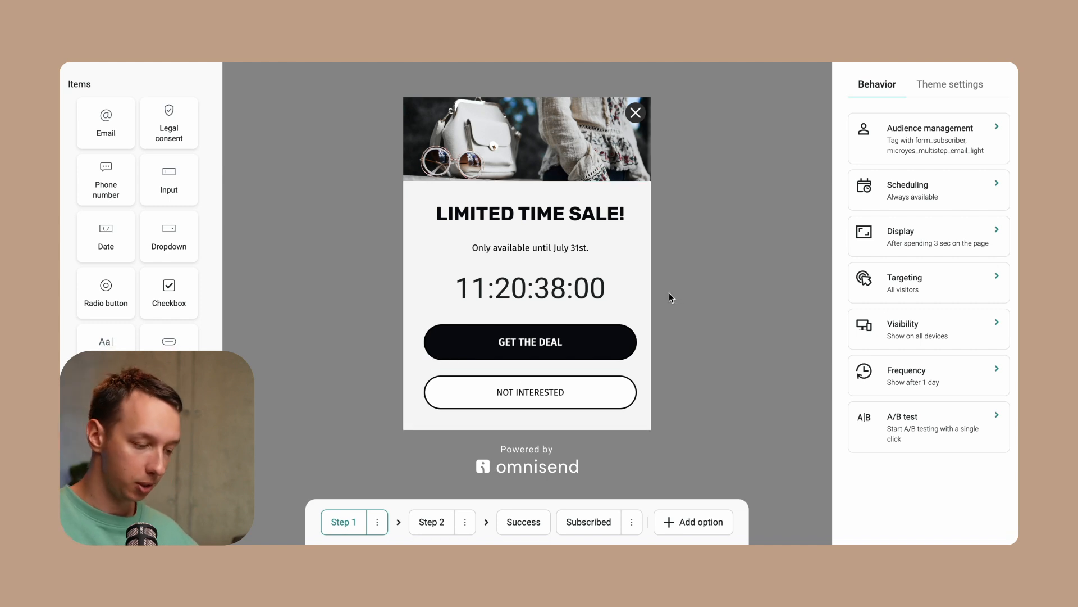
Open Step 2 and try the background image on the left and right sides before restoring it above the content
{"action": "left_click", "coordinate": [430, 522]}
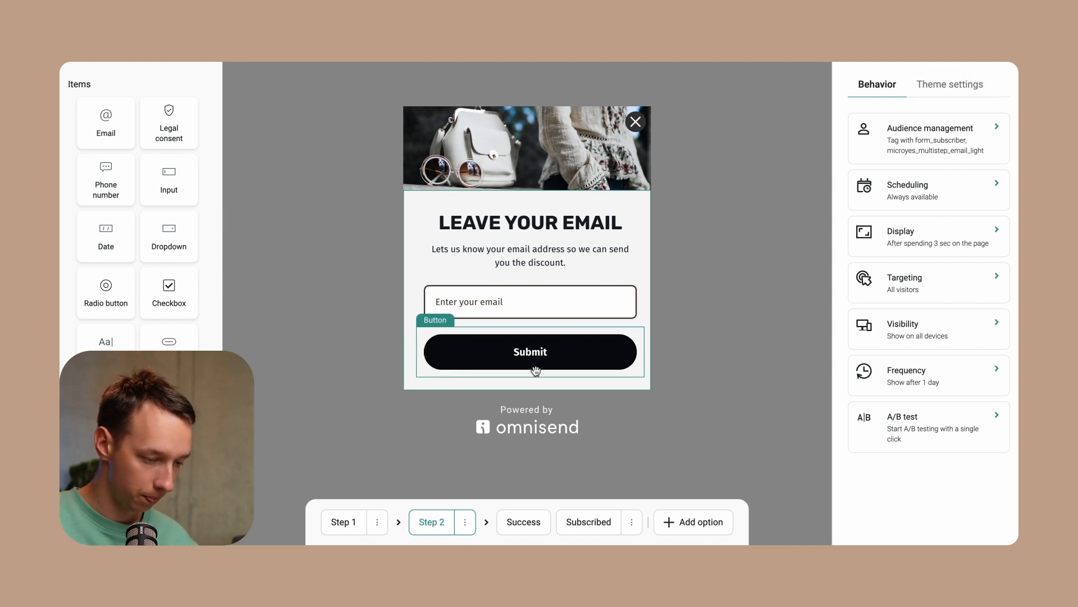
{"action": "left_click", "coordinate": [950, 88]}
{"action": "left_click", "coordinate": [886, 128]}
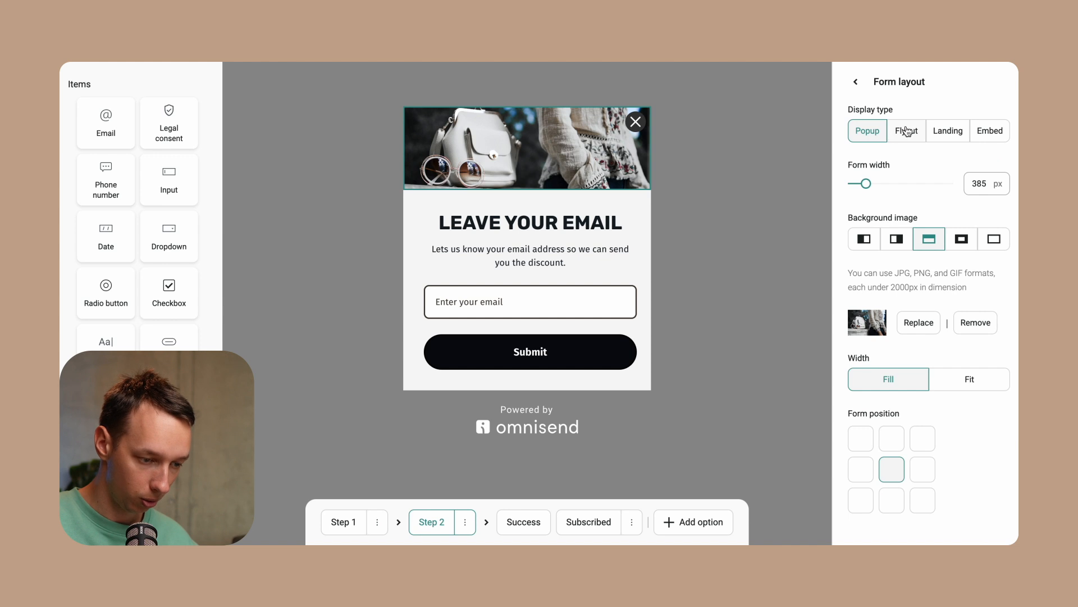
{"action": "left_click", "coordinate": [896, 239]}
{"action": "left_click", "coordinate": [864, 239]}
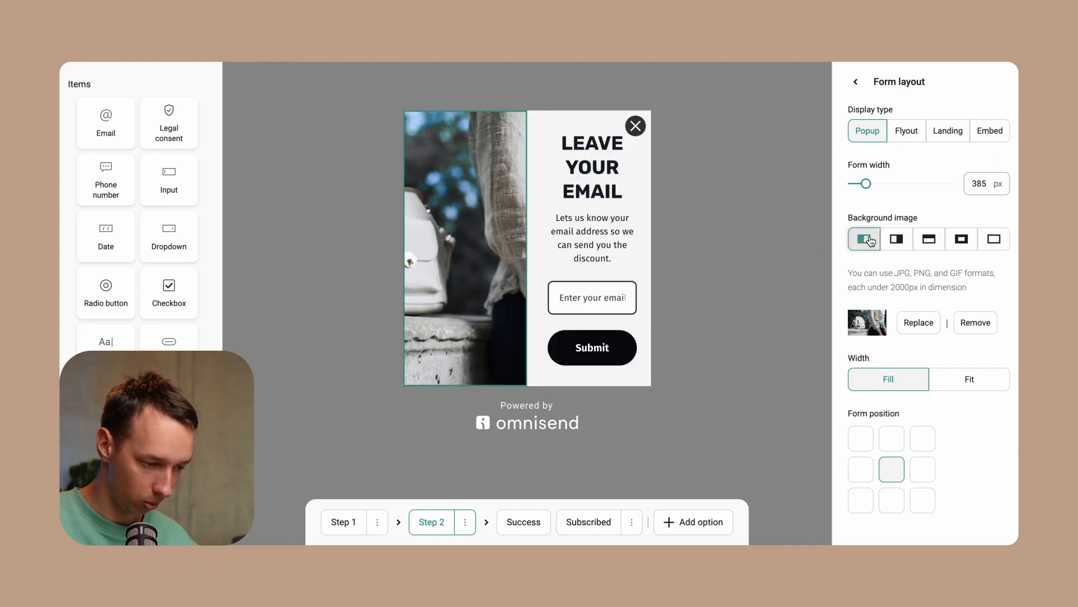
{"action": "left_click", "coordinate": [929, 239]}
{"action": "left_click", "coordinate": [768, 189]}
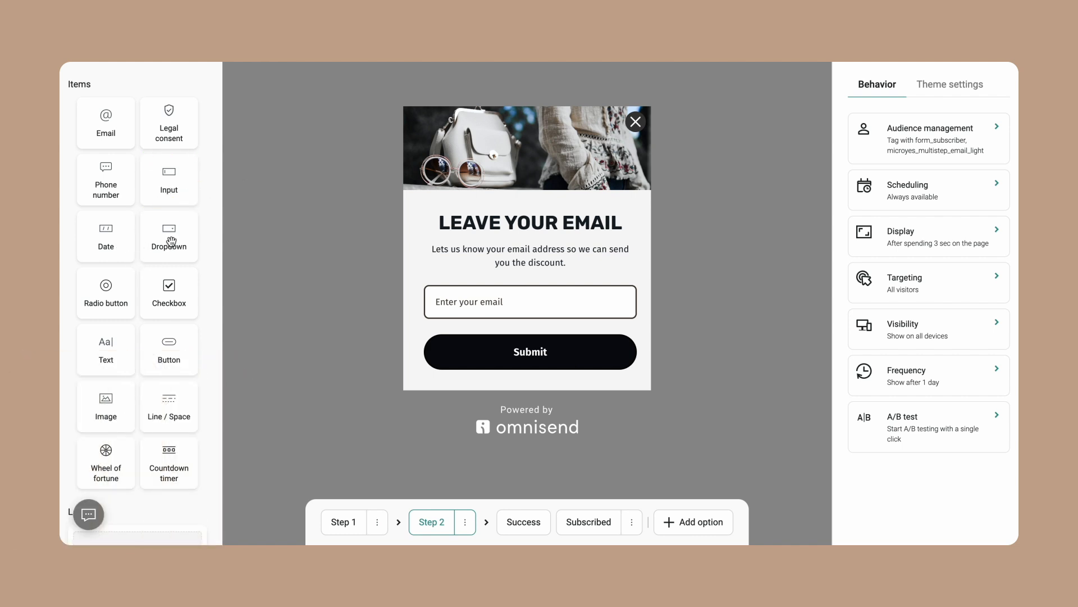
Add a phone number field below the email field in Step 2
{"action": "left_click_drag", "start_coordinate": [113, 184], "coordinate": [458, 307]}
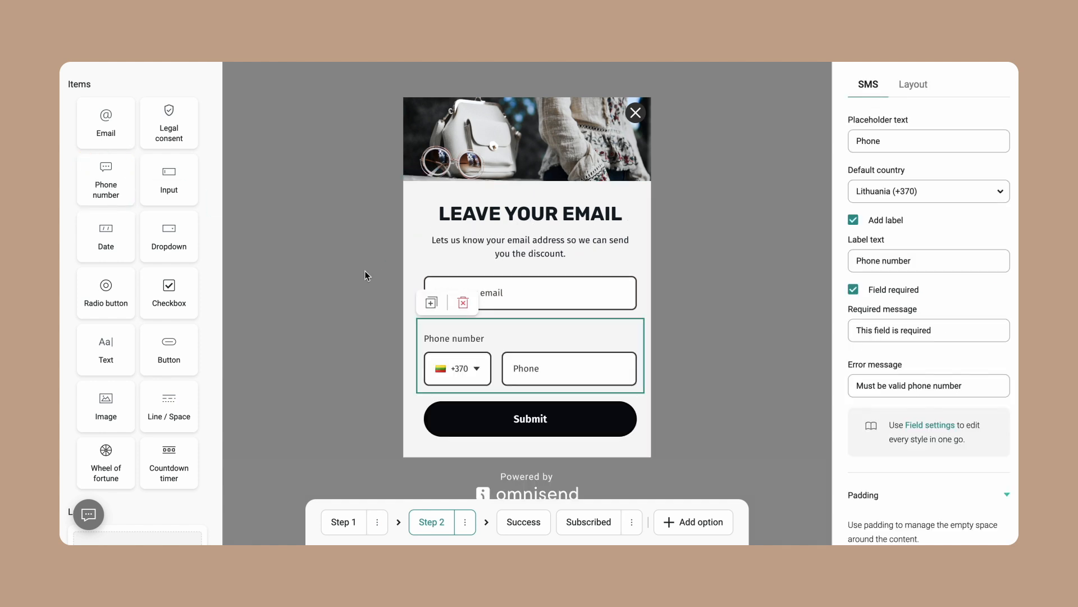
Add a legal consent block below the phone field and set it to Collect SMS consent (TCPA)
{"action": "left_click_drag", "start_coordinate": [185, 131], "coordinate": [478, 396]}
{"action": "left_click", "coordinate": [936, 141]}
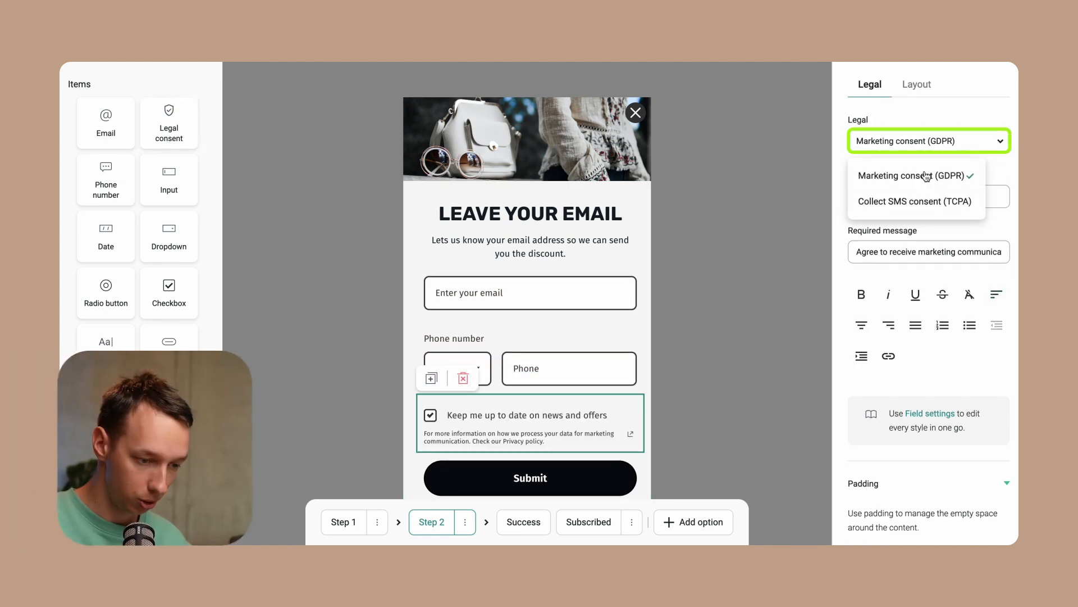
{"action": "left_click", "coordinate": [914, 199]}
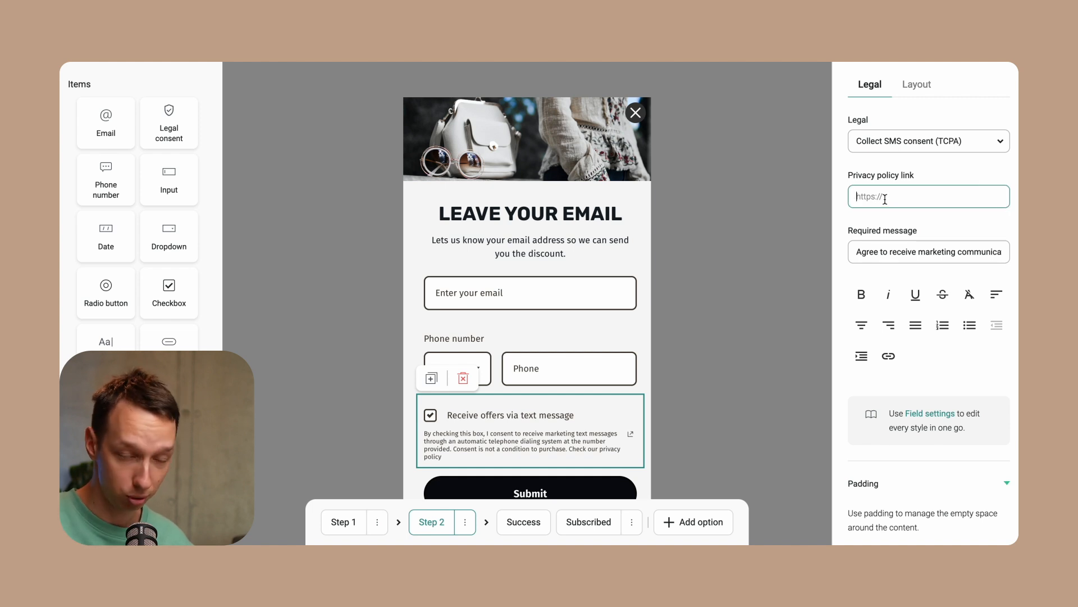
{"action": "left_click", "coordinate": [754, 299]}
Remove the label from the phone number field
{"action": "scroll", "coordinate": [617, 404], "scroll_direction": "down", "scroll_amount": 2}
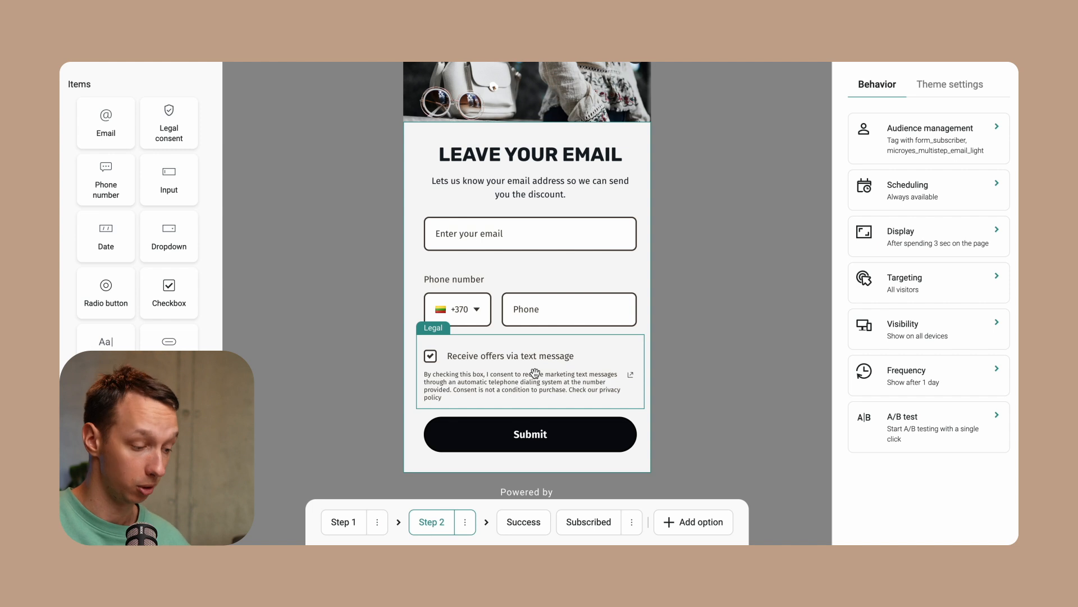
{"action": "left_click", "coordinate": [642, 270]}
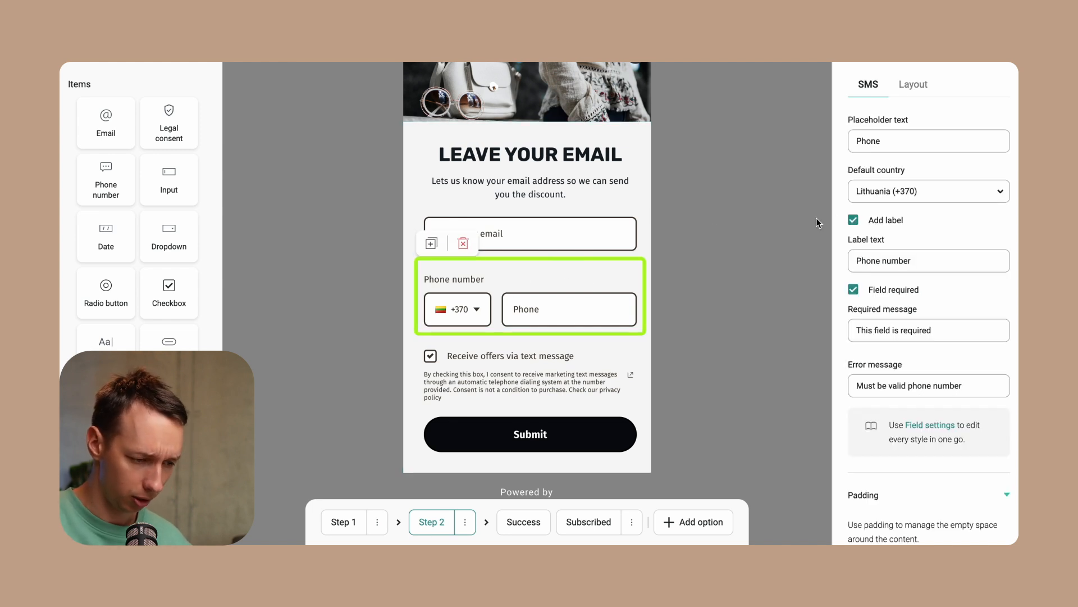
{"action": "left_click", "coordinate": [866, 222]}
{"action": "left_click", "coordinate": [772, 250]}
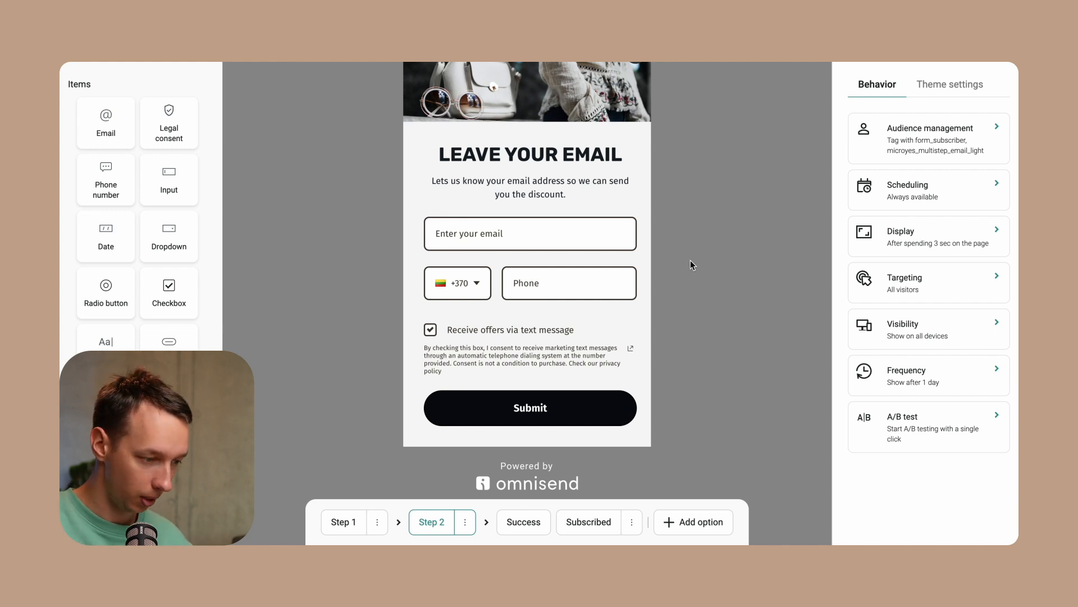
Go back to Step 1 and change the heading to Do you want to save 10% off?
{"action": "scroll", "coordinate": [690, 261], "scroll_direction": "up", "scroll_amount": 1}
{"action": "scroll", "coordinate": [690, 260], "scroll_direction": "down", "scroll_amount": 1}
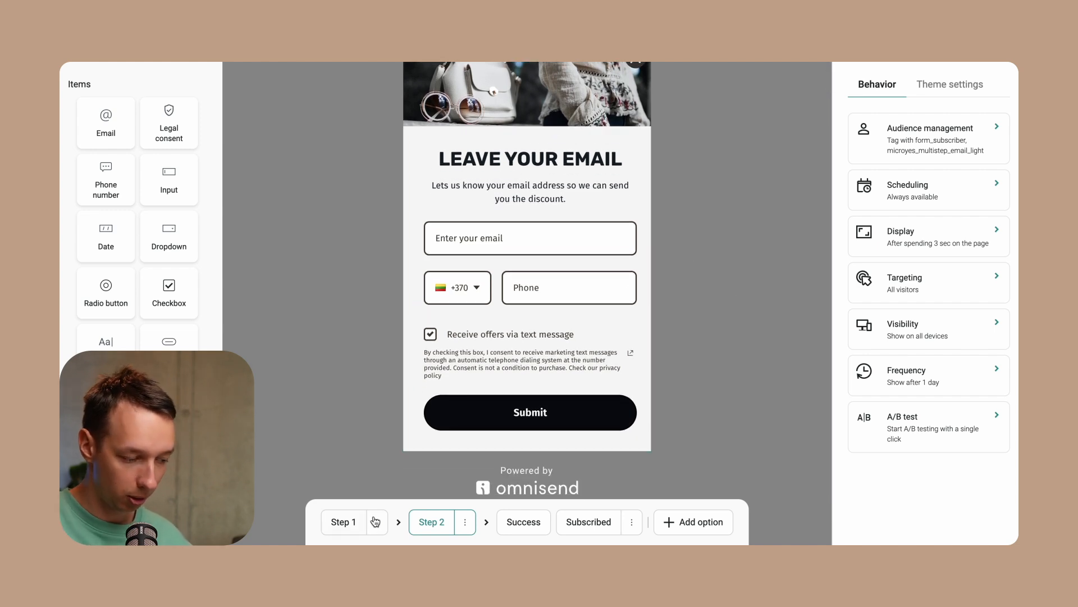
{"action": "left_click", "coordinate": [349, 525]}
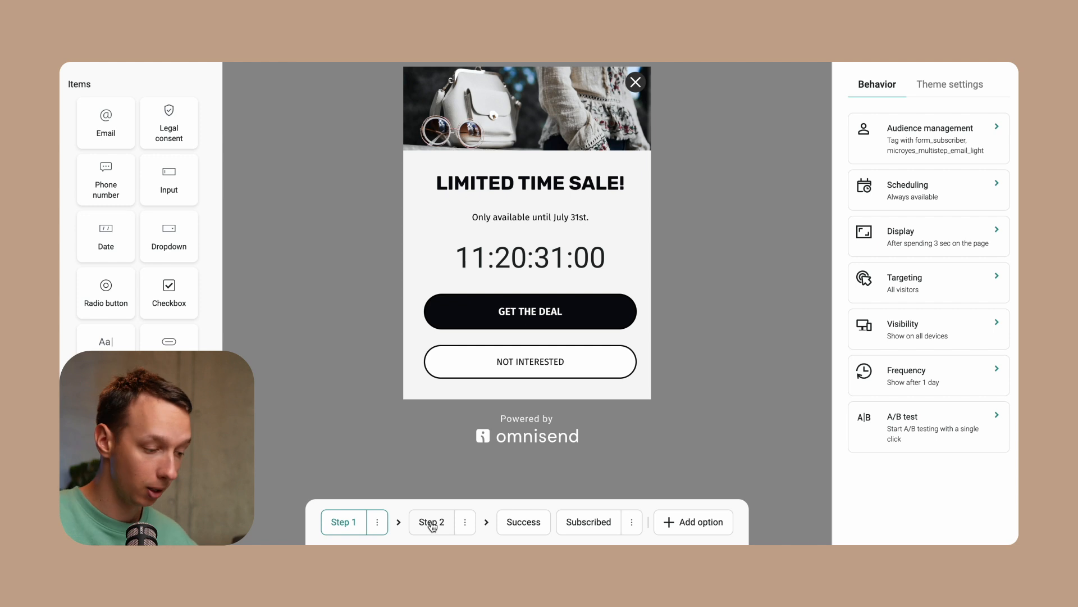
{"action": "left_click", "coordinate": [591, 215]}
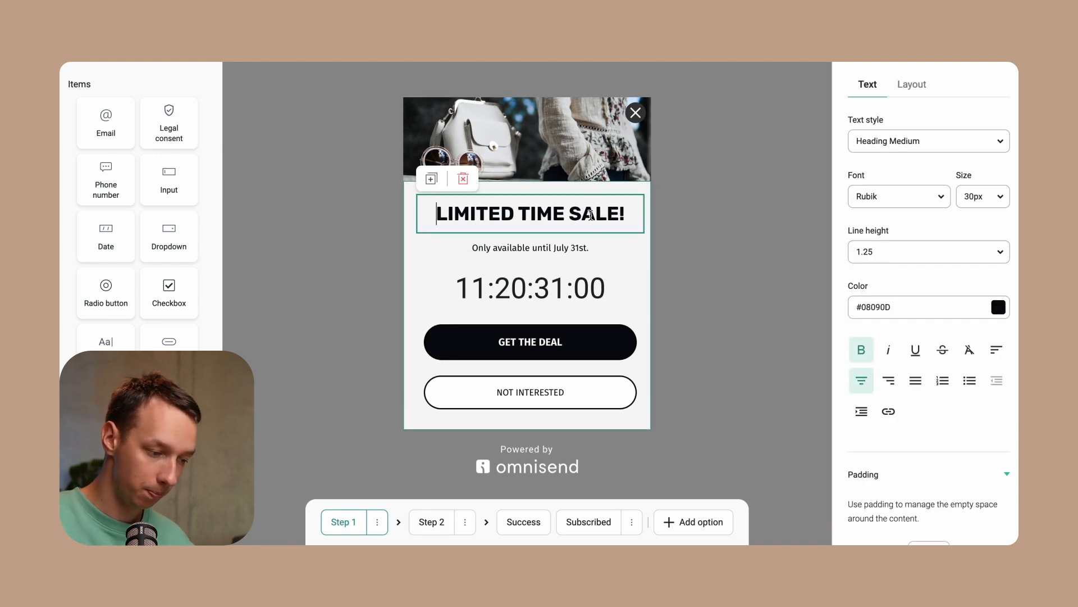
{"action": "key", "text": "ctrl+a"}
{"action": "type", "text": "Do"}
{"action": "key", "text": "BackSpace"}
{"action": "key", "text": "BackSpace"}
{"action": "type", "text": "Do you want to save 10"}
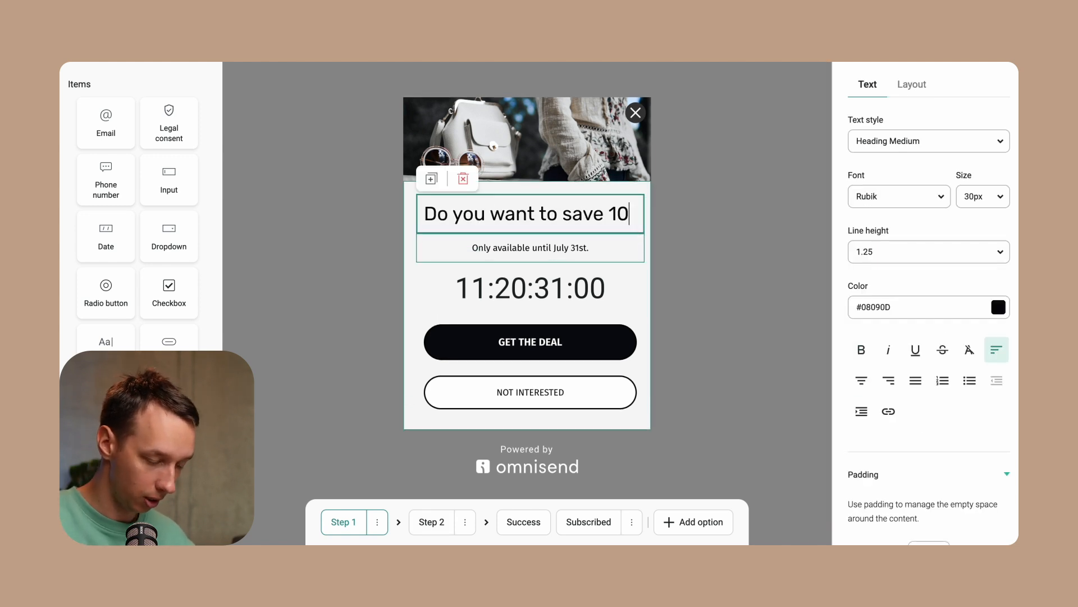
{"action": "type", "text": "% off?"}
Delete the July 31st text and the countdown timer from the form
{"action": "left_click", "coordinate": [472, 283]}
{"action": "left_click", "coordinate": [462, 241]}
Make the new heading centre-aligned and bold
{"action": "triple_click", "coordinate": [522, 253]}
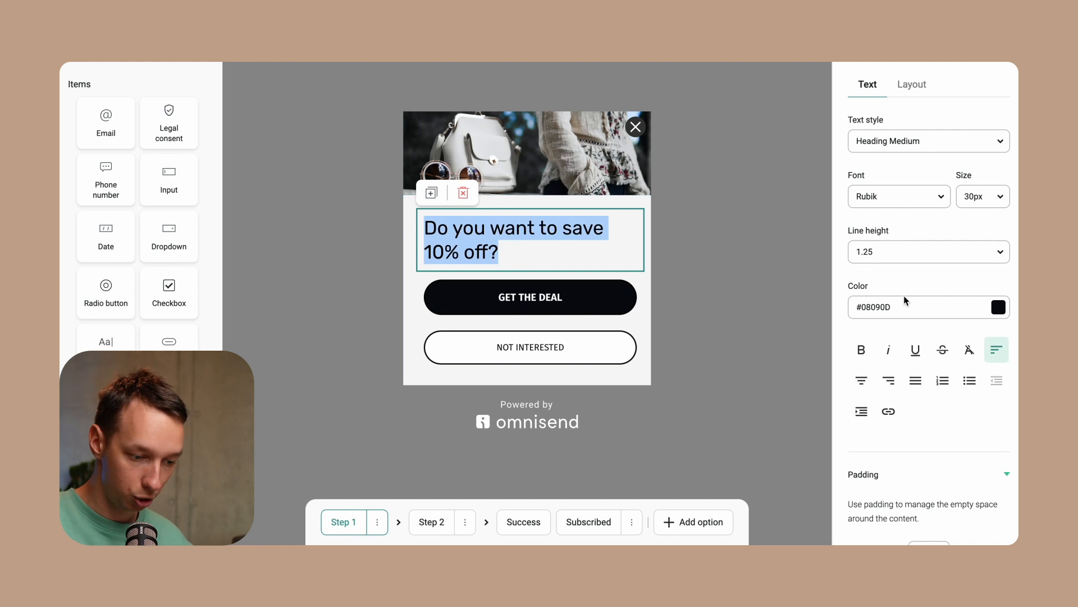
{"action": "left_click", "coordinate": [861, 381]}
{"action": "left_click", "coordinate": [871, 352]}
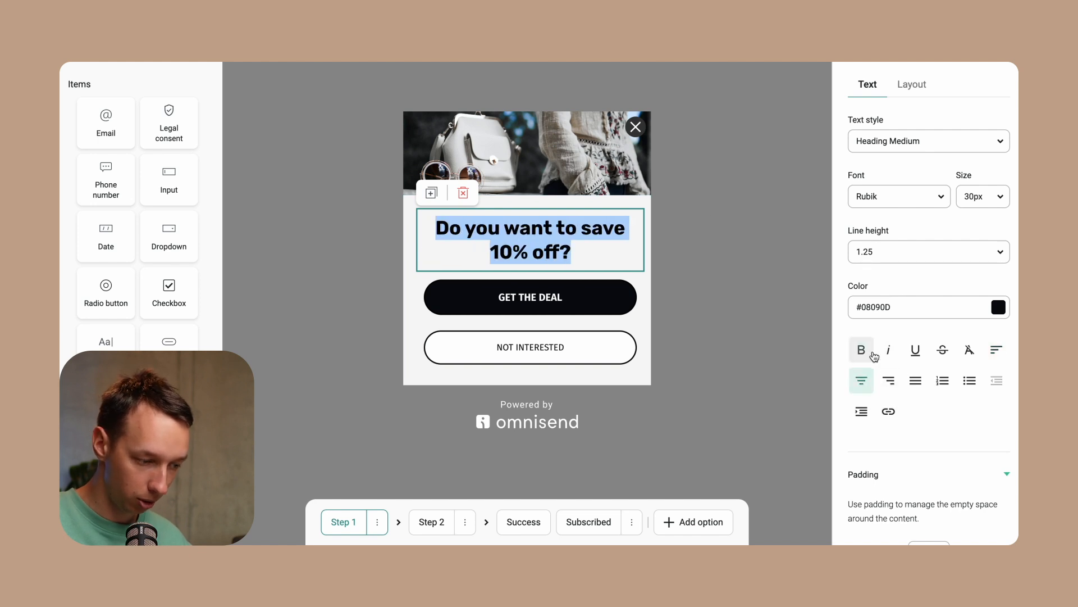
{"action": "left_click", "coordinate": [766, 313]}
Change the primary button's text to YES, I DO
{"action": "left_click", "coordinate": [589, 297]}
{"action": "triple_click", "coordinate": [881, 194]}
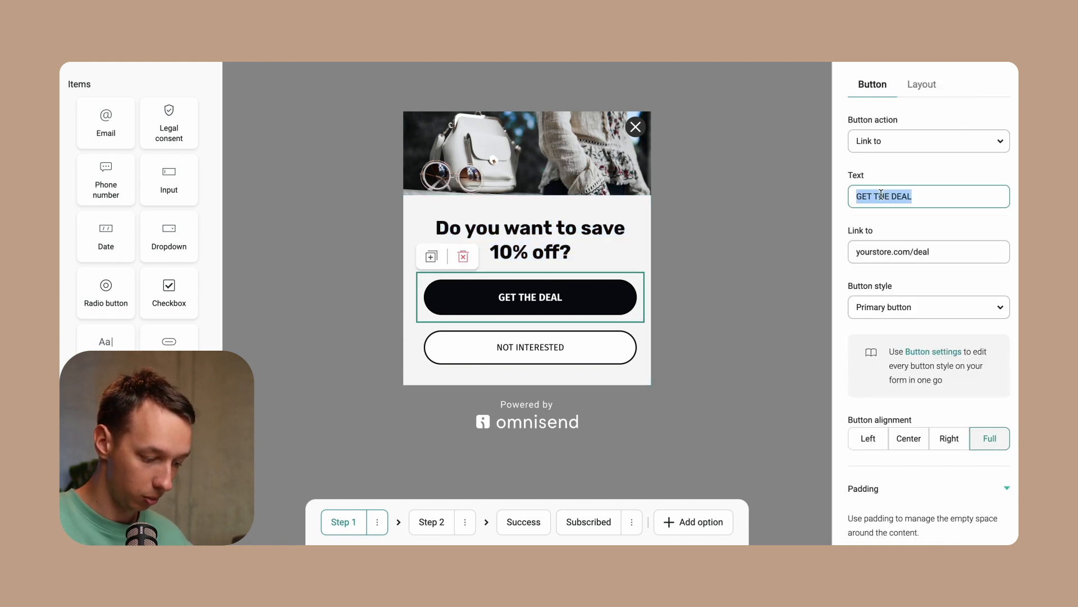
{"action": "type", "text": "YES, I do"}
Check the NOT INTERESTED button's action options
{"action": "left_click", "coordinate": [531, 347]}
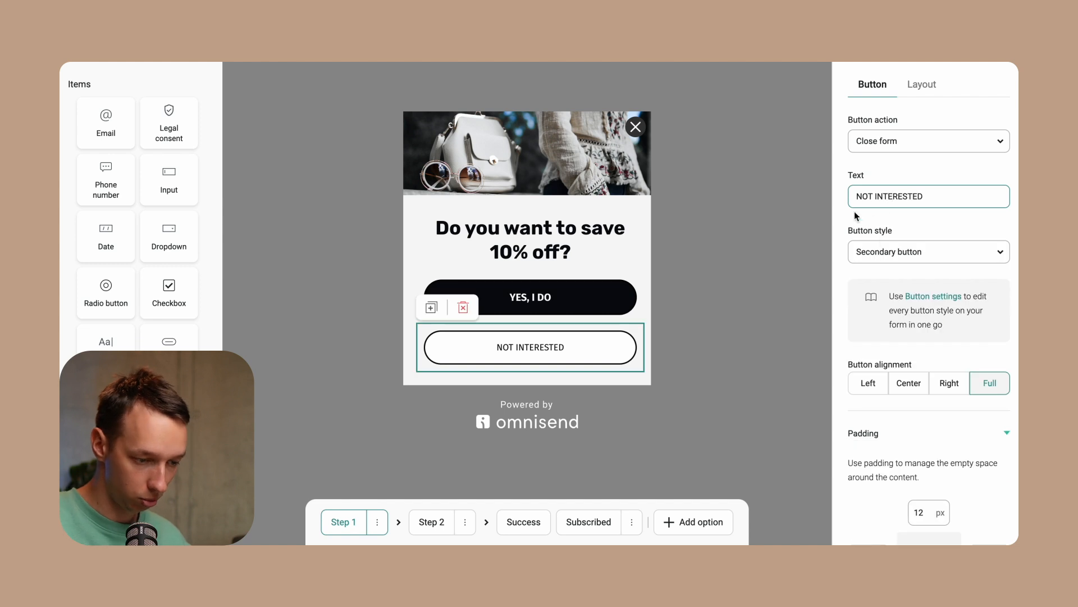
{"action": "left_click", "coordinate": [898, 143]}
{"action": "left_click", "coordinate": [837, 141]}
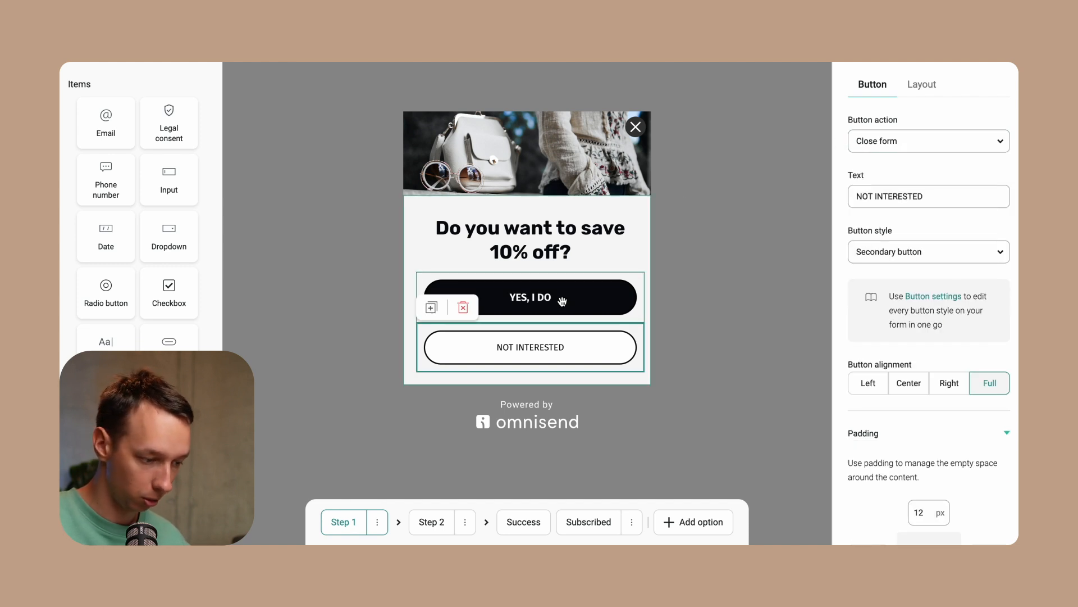
Set the YES, I DO button's action to Go to next step
{"action": "left_click", "coordinate": [556, 300]}
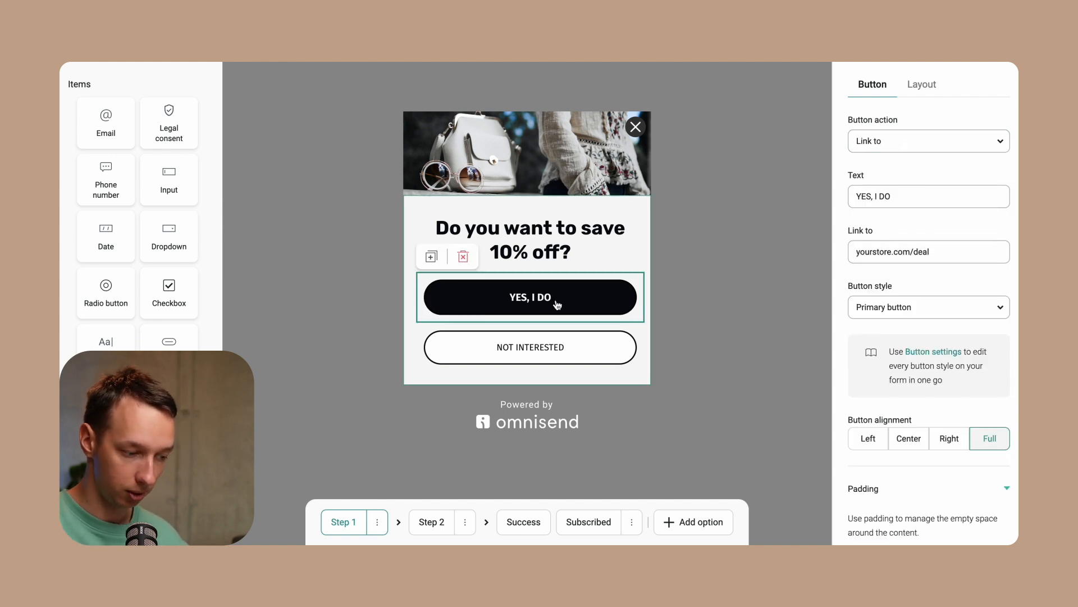
{"action": "left_click", "coordinate": [890, 145]}
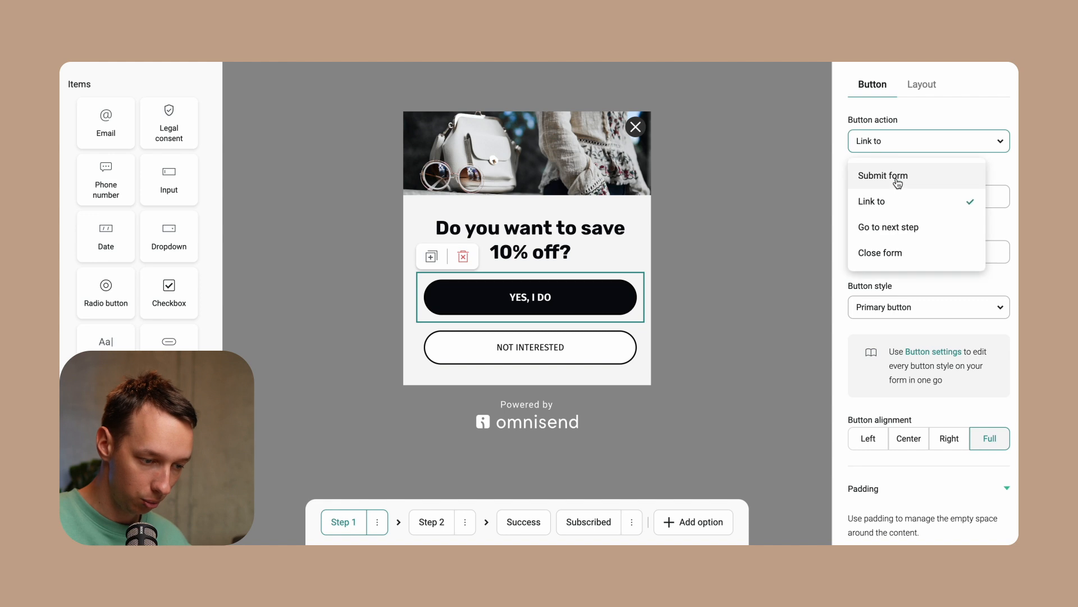
{"action": "left_click", "coordinate": [893, 226]}
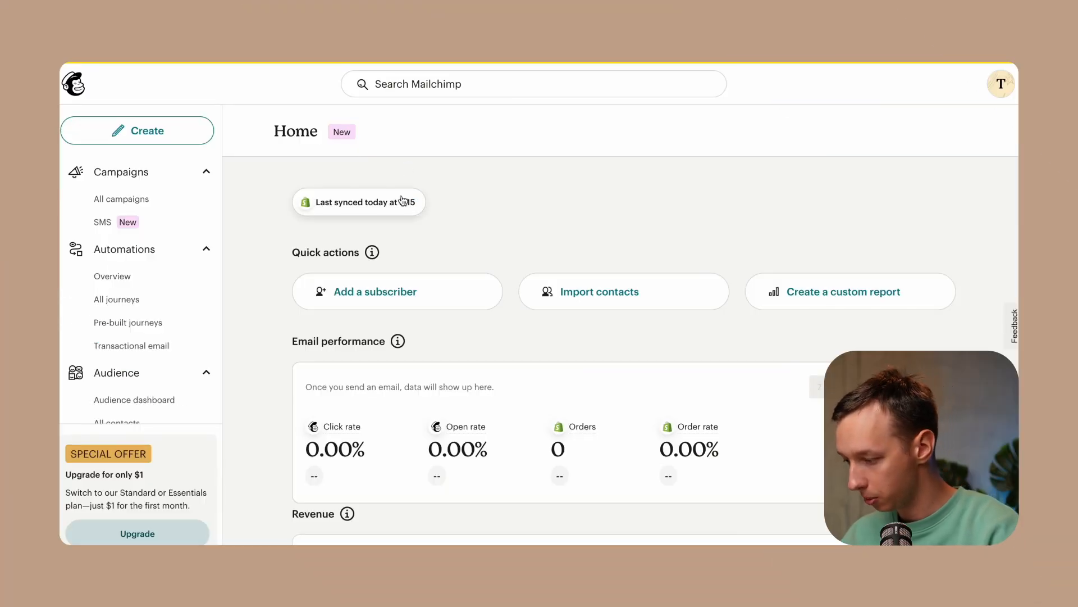
Switch to Mailchimp and start a new pop-up signup form named Test
{"action": "scroll", "coordinate": [135, 315], "scroll_direction": "down", "scroll_amount": 3}
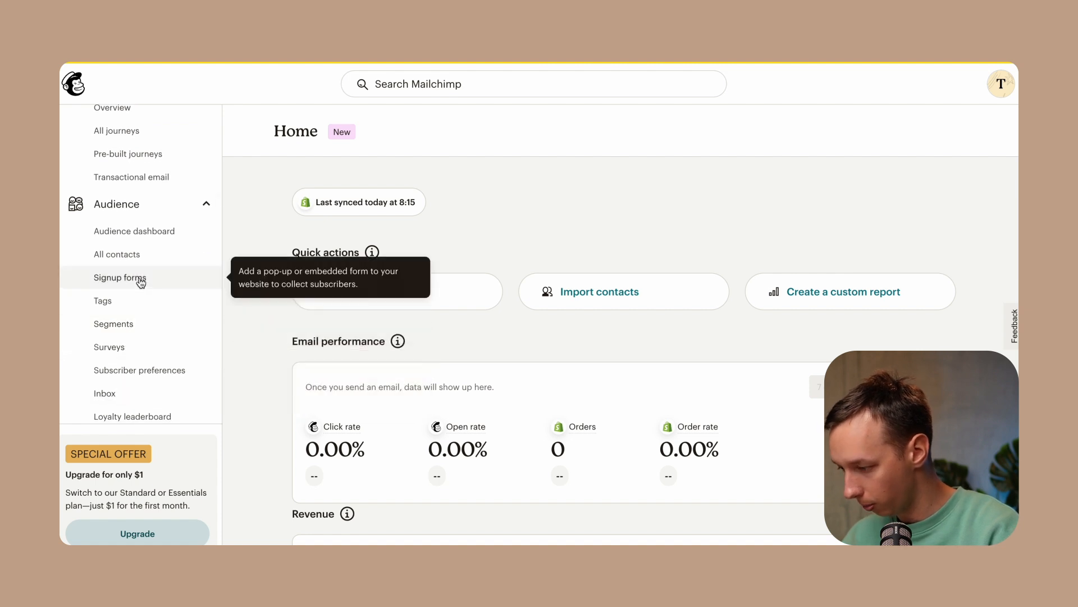
{"action": "scroll", "coordinate": [140, 282], "scroll_direction": "up", "scroll_amount": 3}
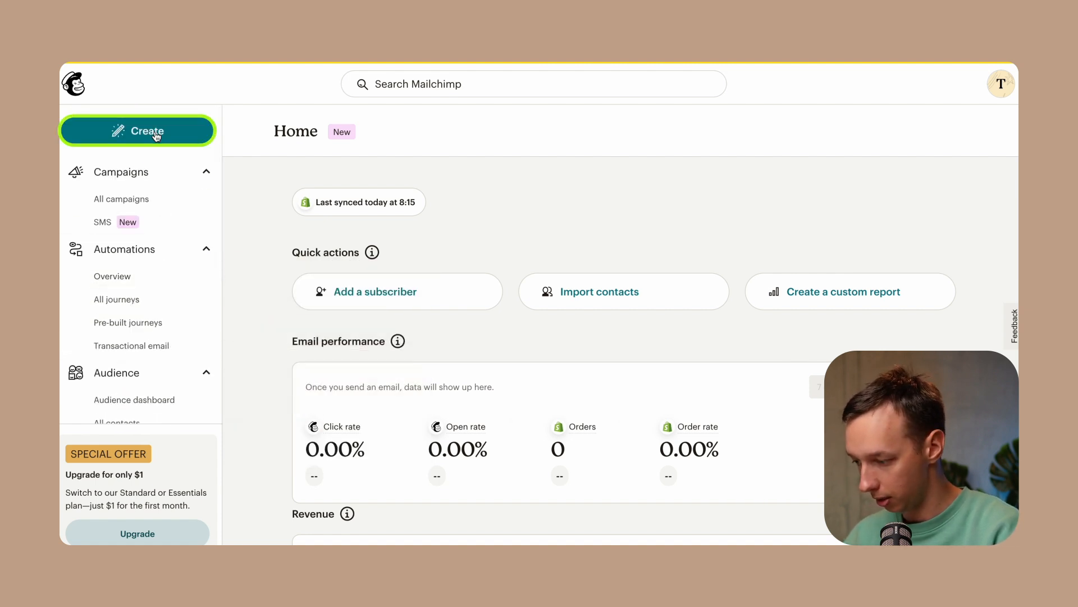
{"action": "left_click", "coordinate": [157, 135]}
{"action": "left_click", "coordinate": [178, 355]}
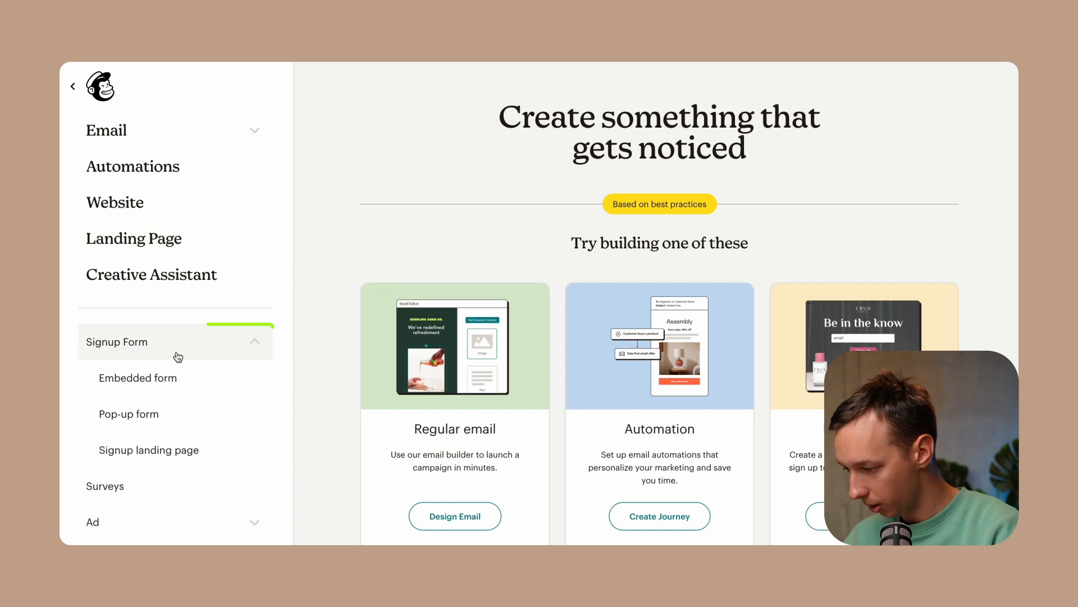
{"action": "left_click", "coordinate": [154, 414]}
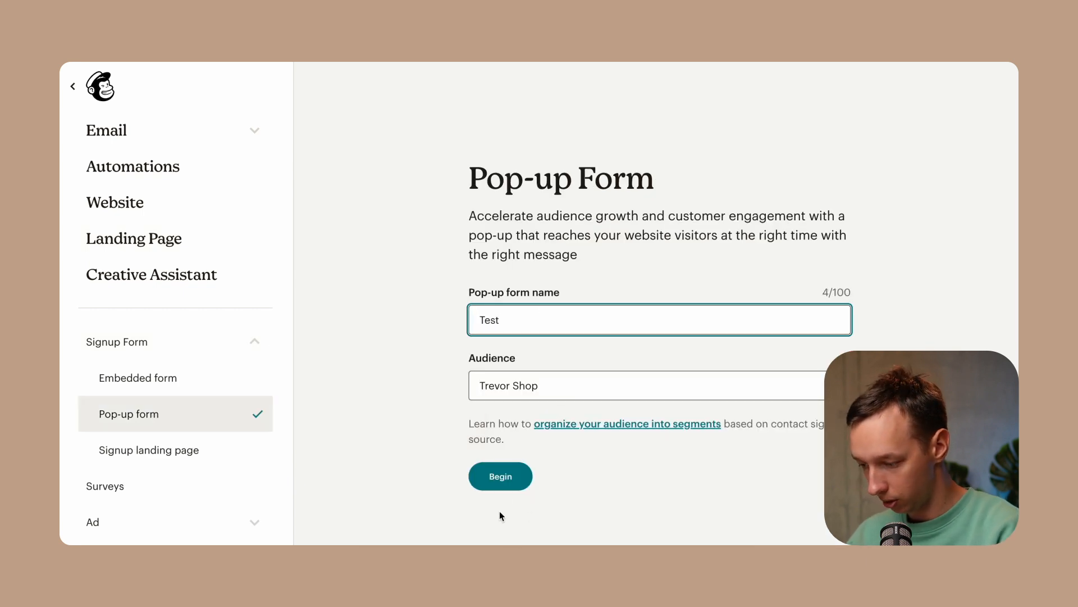
{"action": "left_click", "coordinate": [501, 489]}
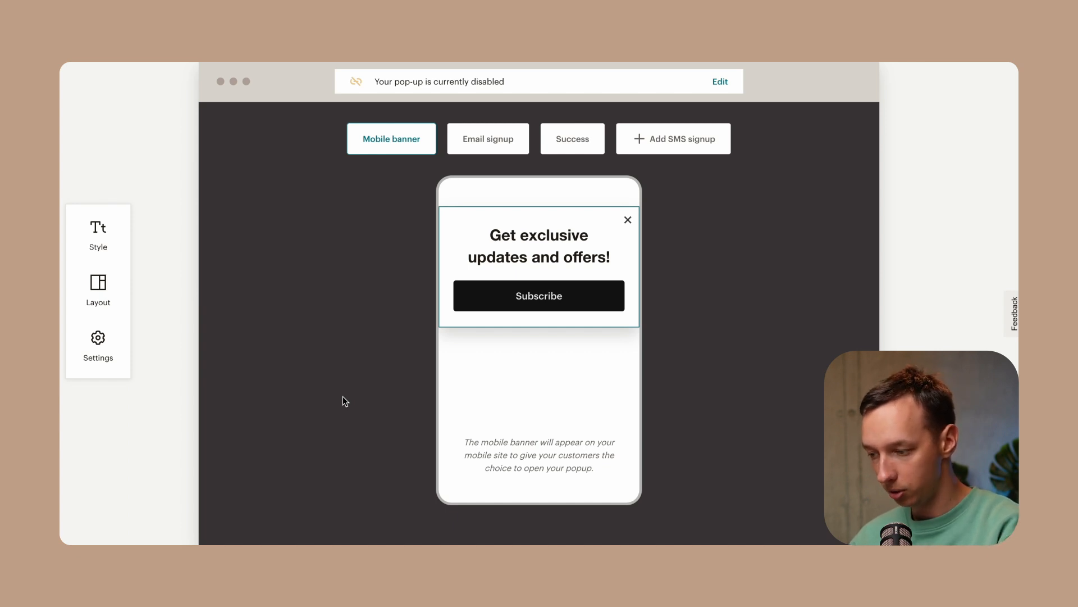
Open the Email signup step and examine its style options for fonts and colours
{"action": "left_click", "coordinate": [483, 141]}
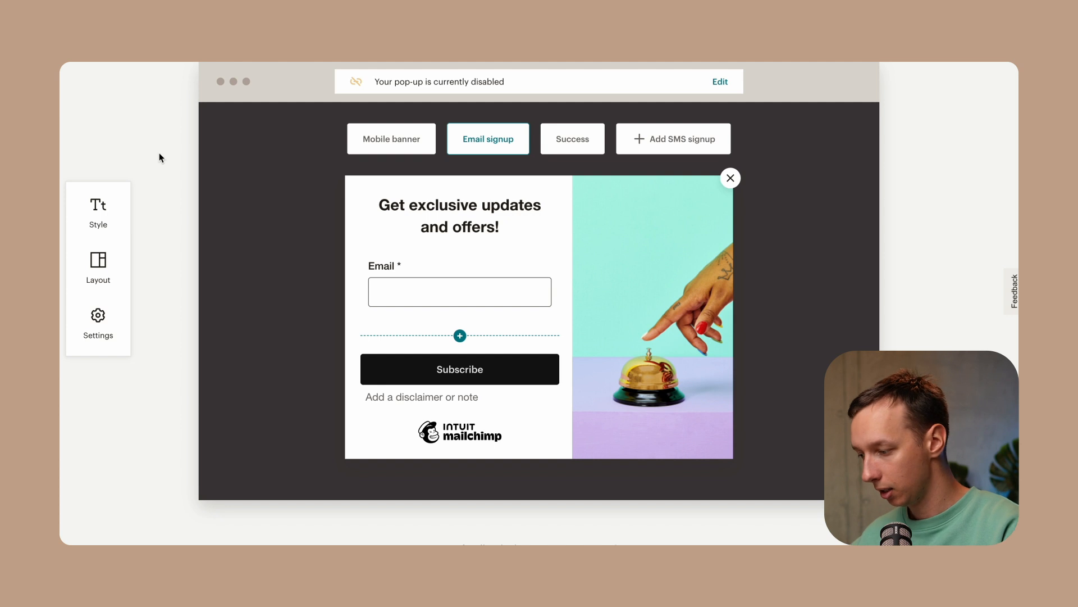
{"action": "left_click", "coordinate": [111, 205]}
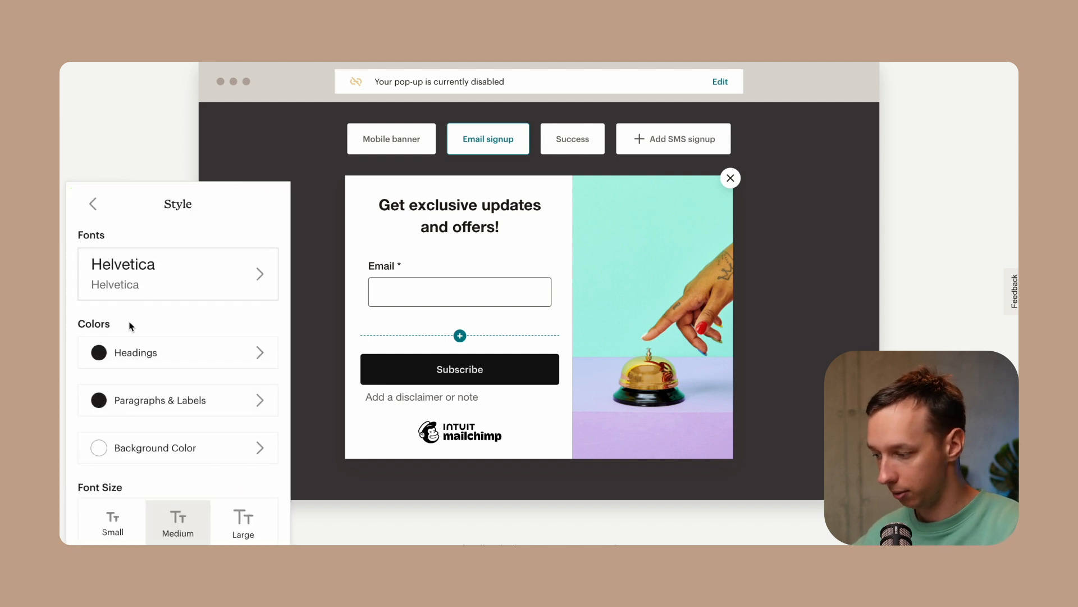
{"action": "scroll", "coordinate": [131, 331], "scroll_direction": "down", "scroll_amount": 1}
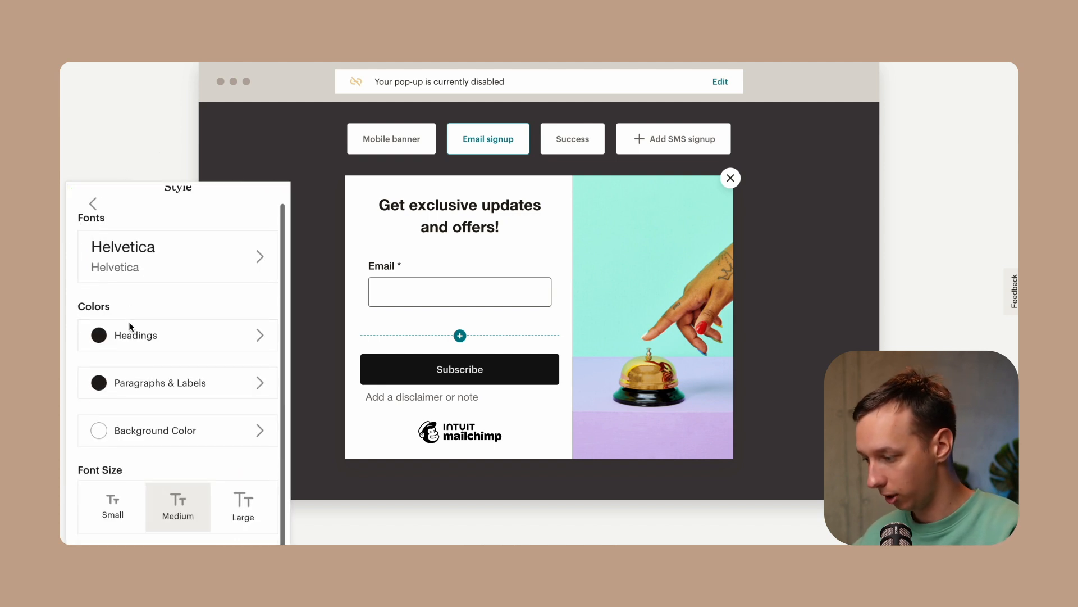
{"action": "left_click", "coordinate": [167, 273]}
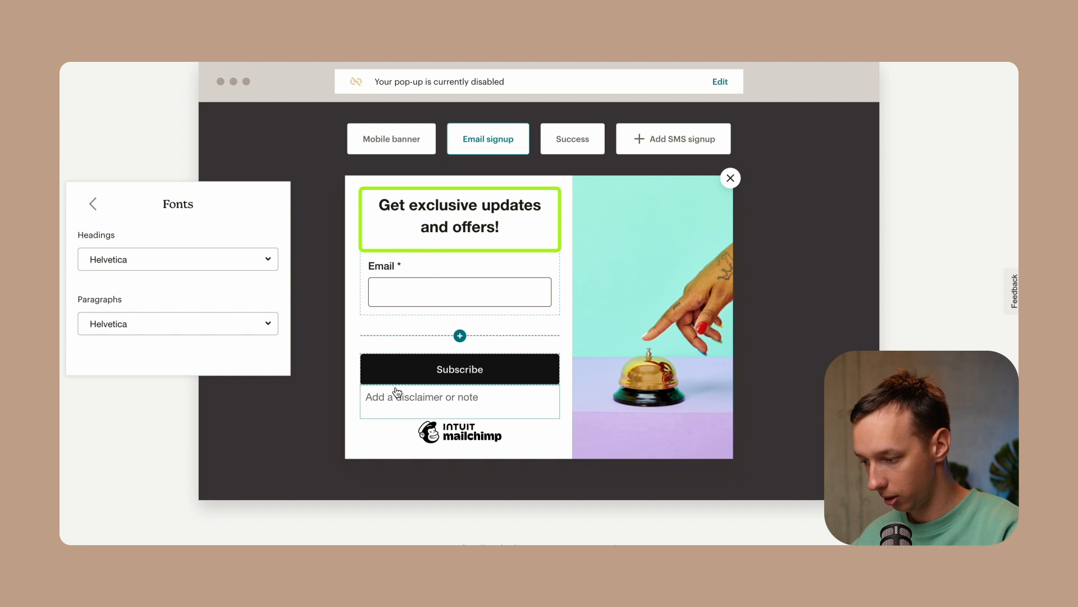
{"action": "left_click", "coordinate": [95, 206]}
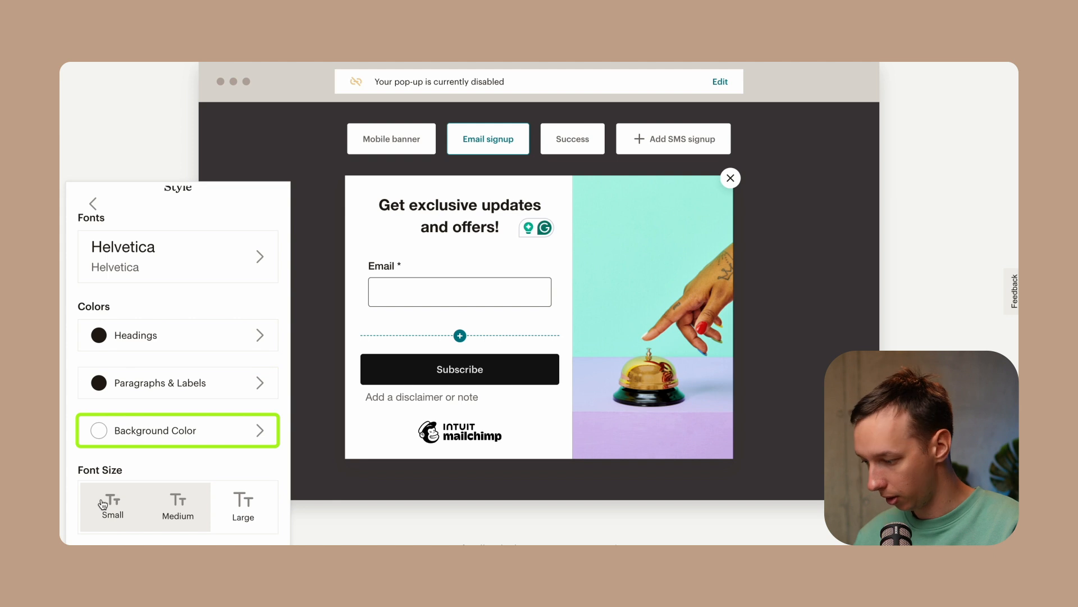
{"action": "left_click", "coordinate": [97, 209]}
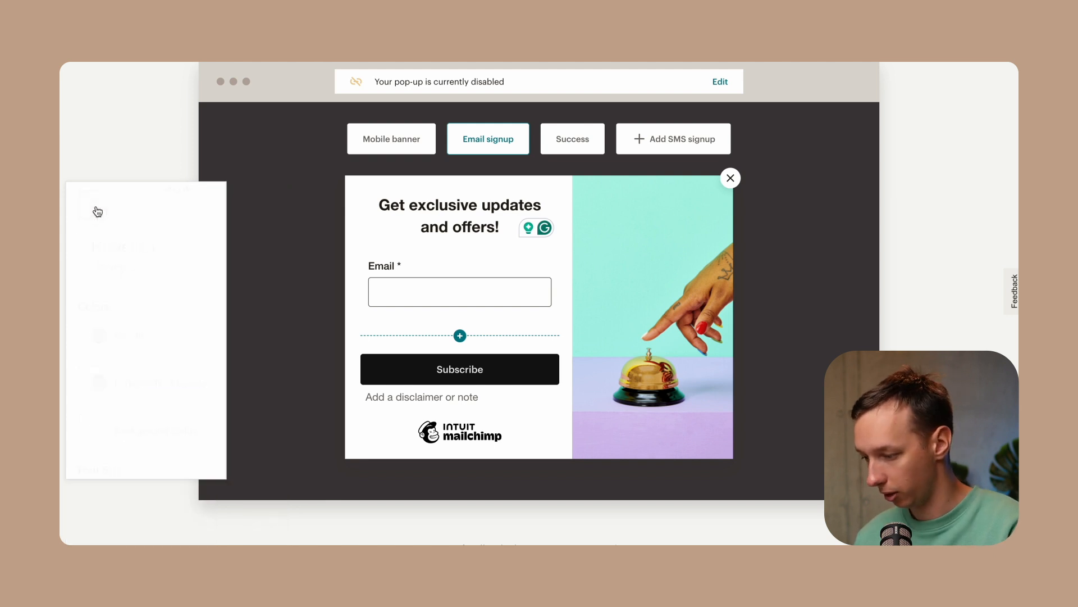
{"action": "left_click", "coordinate": [101, 213]}
Preview the Large, Medium and Small font sizes, settling back on Medium
{"action": "left_click", "coordinate": [260, 519]}
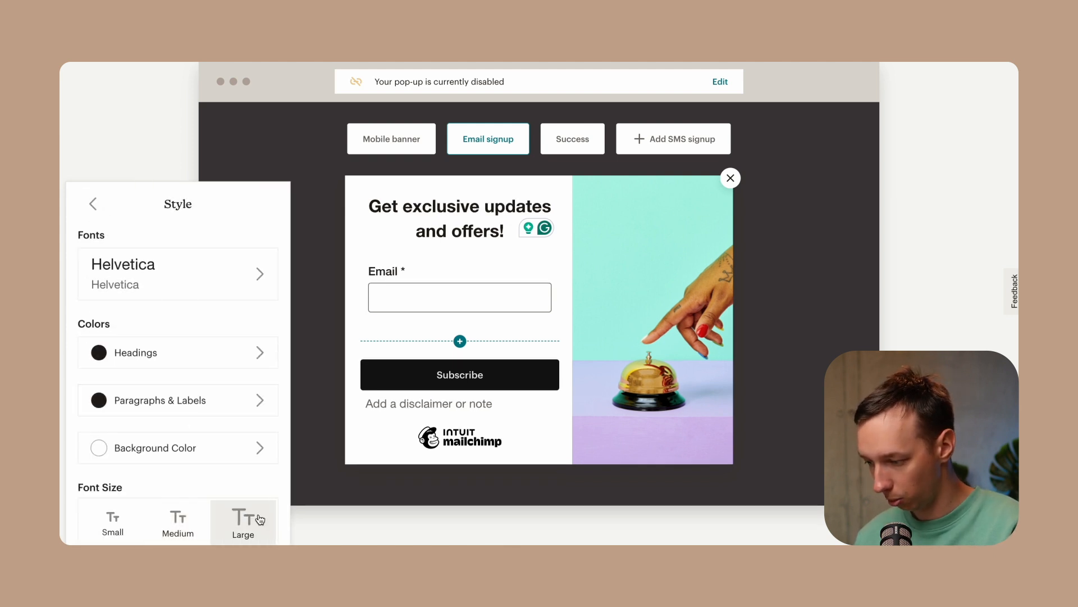
{"action": "left_click", "coordinate": [174, 522]}
{"action": "left_click", "coordinate": [115, 524]}
{"action": "left_click", "coordinate": [154, 528]}
{"action": "left_click", "coordinate": [243, 522]}
{"action": "left_click", "coordinate": [178, 522]}
{"action": "left_click", "coordinate": [93, 203]}
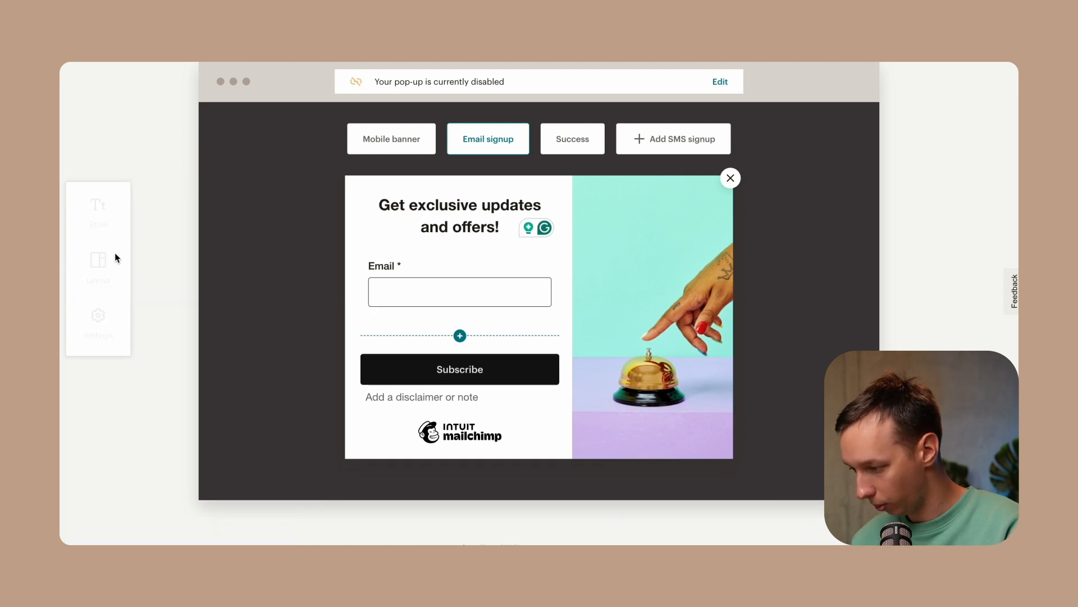
Preview several popup layouts and return to the text-left, image-right layout
{"action": "left_click", "coordinate": [104, 260]}
{"action": "scroll", "coordinate": [168, 432], "scroll_direction": "down", "scroll_amount": 5}
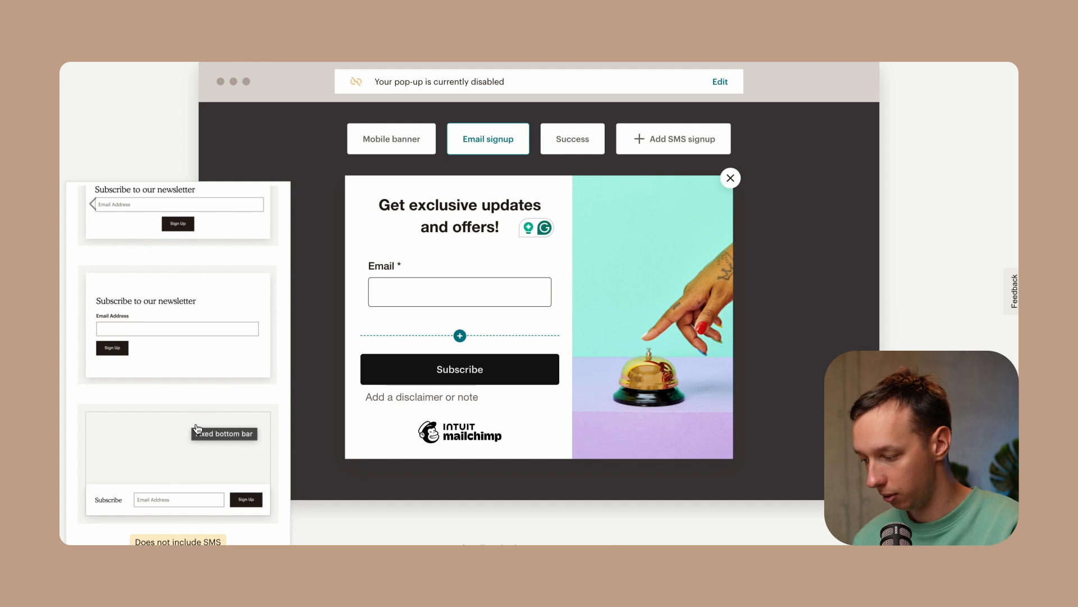
{"action": "left_click", "coordinate": [190, 337]}
{"action": "scroll", "coordinate": [199, 315], "scroll_direction": "up", "scroll_amount": 2}
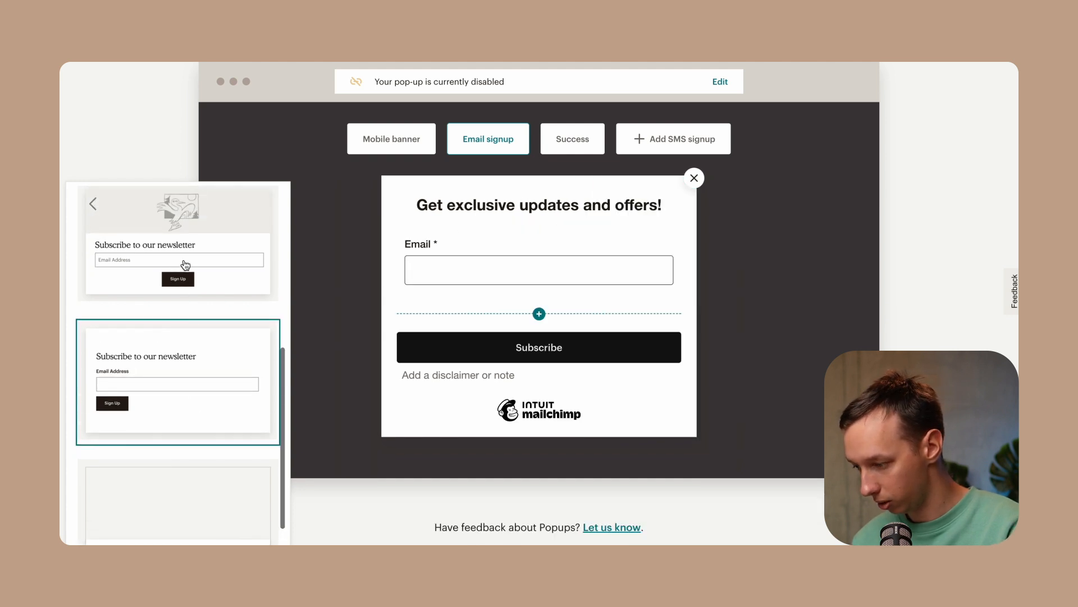
{"action": "left_click", "coordinate": [185, 265]}
{"action": "scroll", "coordinate": [182, 289], "scroll_direction": "up", "scroll_amount": 3}
{"action": "left_click", "coordinate": [182, 292]}
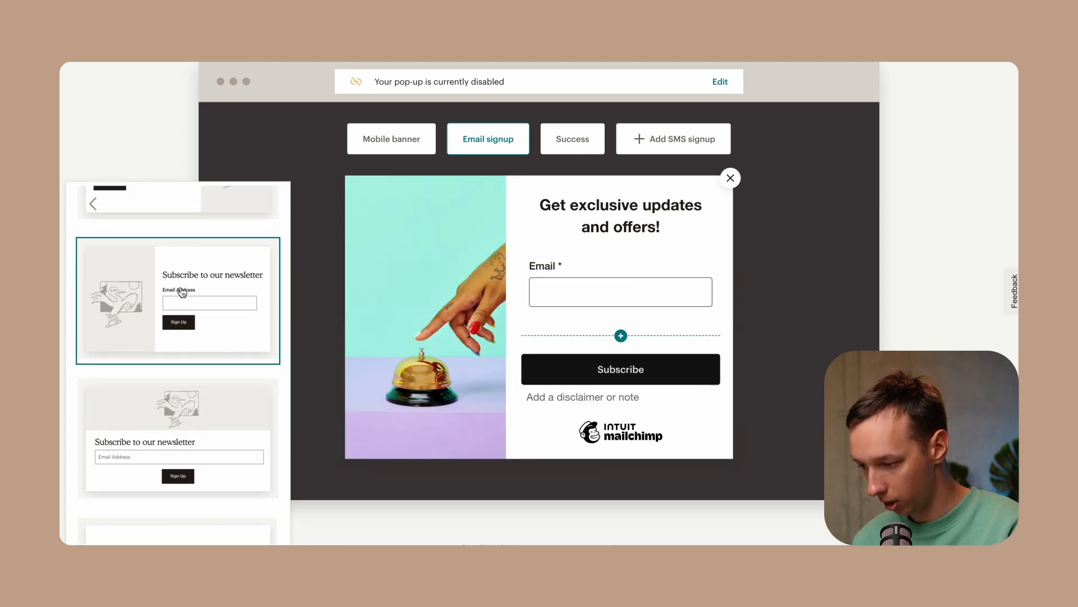
{"action": "scroll", "coordinate": [182, 292], "scroll_direction": "up", "scroll_amount": 3}
{"action": "left_click", "coordinate": [177, 315]}
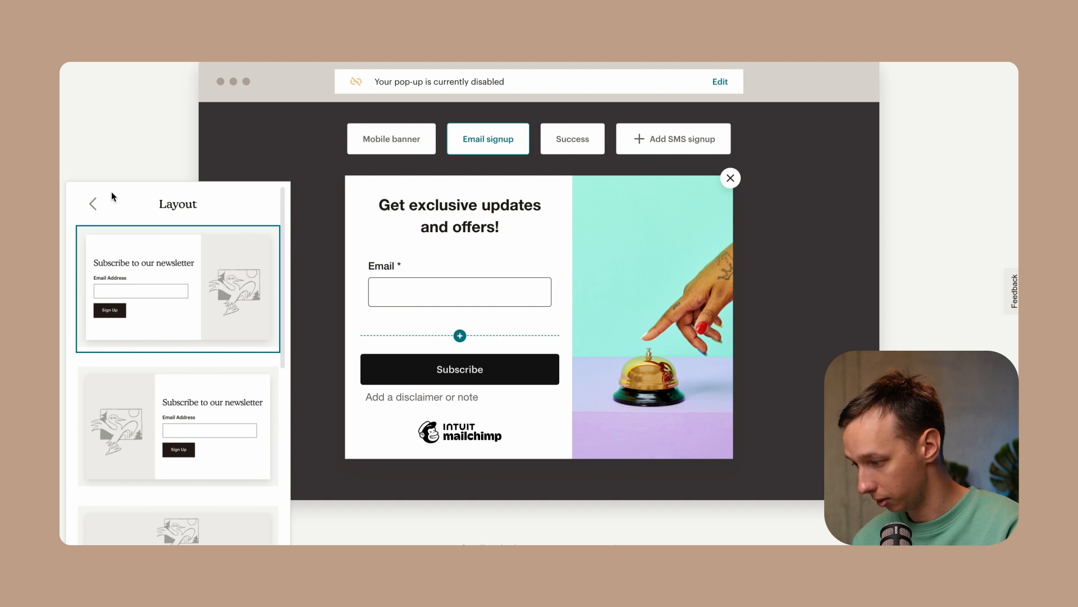
{"action": "left_click", "coordinate": [94, 204]}
Review the popup's general settings such as display timing, position and repeat interval
{"action": "left_click", "coordinate": [113, 325]}
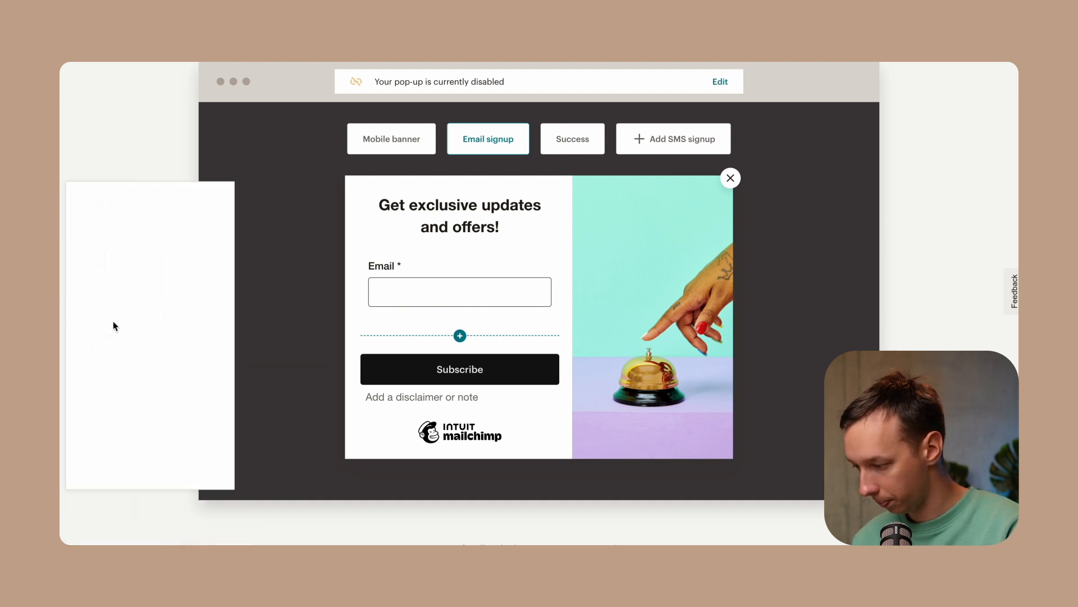
{"action": "scroll", "coordinate": [157, 298], "scroll_direction": "down", "scroll_amount": 1}
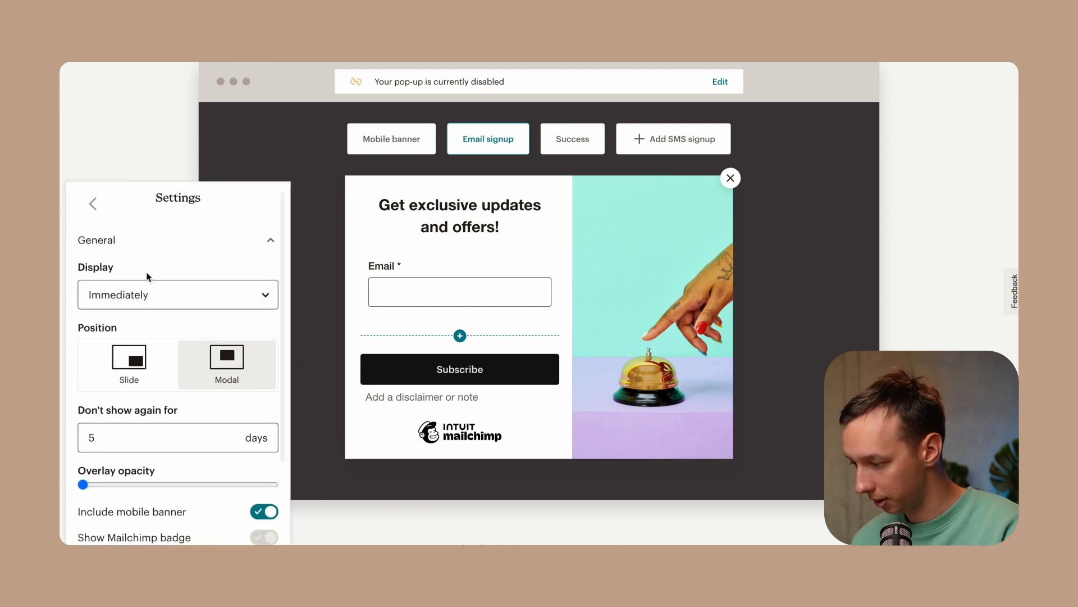
{"action": "scroll", "coordinate": [115, 328], "scroll_direction": "down", "scroll_amount": 2}
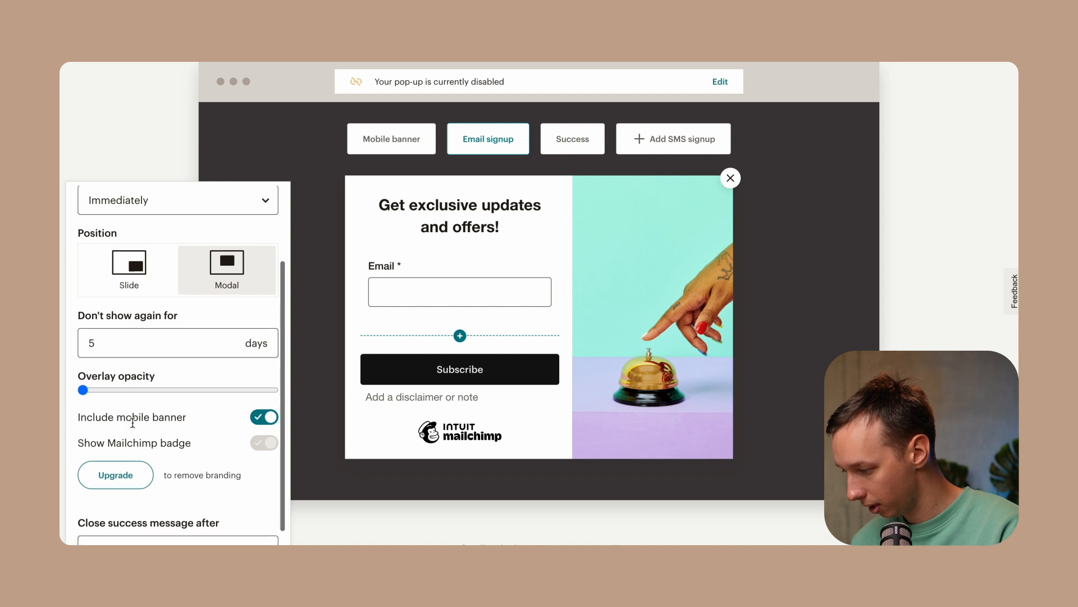
{"action": "scroll", "coordinate": [132, 421], "scroll_direction": "down", "scroll_amount": 1}
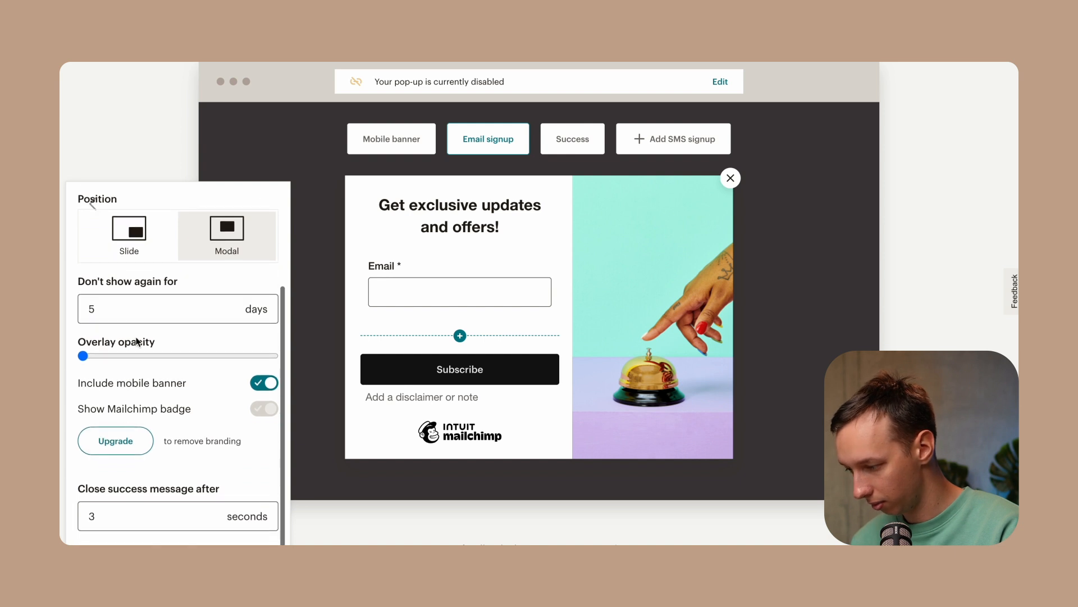
{"action": "left_click", "coordinate": [92, 206]}
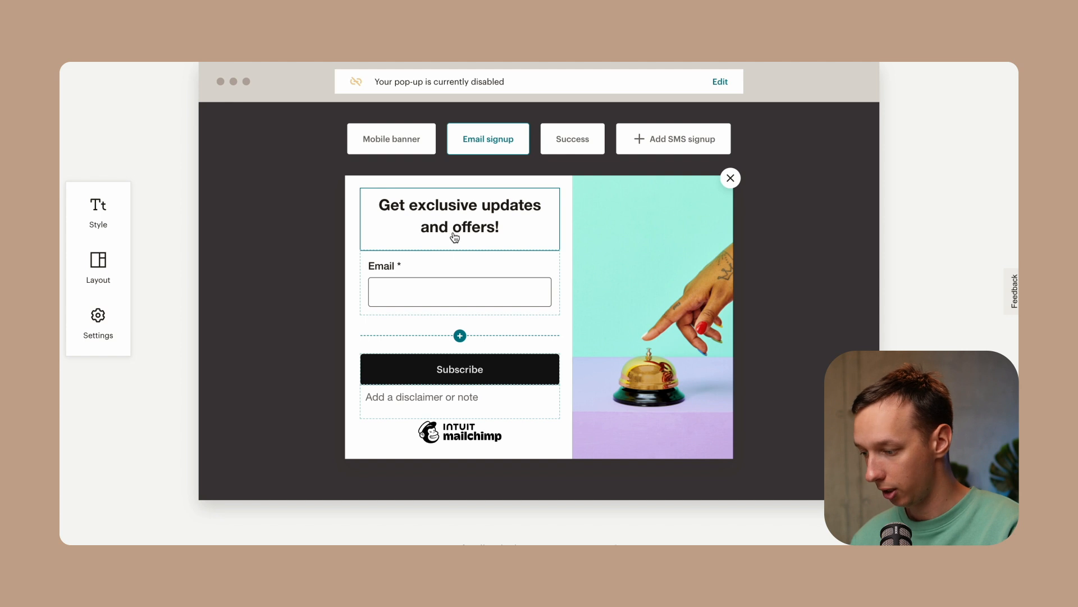
Check which fields can be added below the email field
{"action": "left_click", "coordinate": [460, 336]}
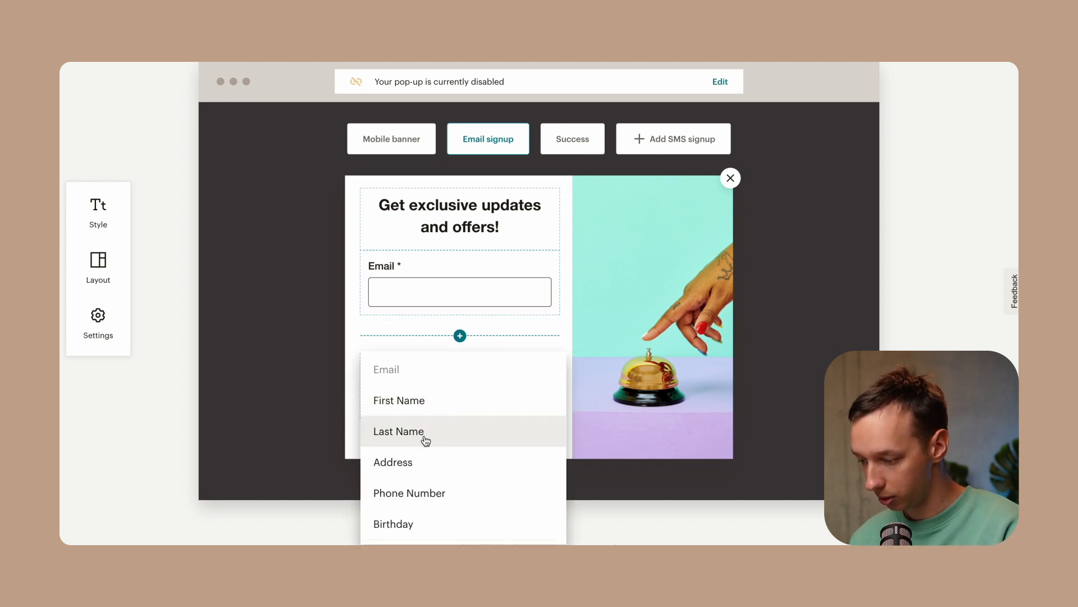
{"action": "scroll", "coordinate": [418, 458], "scroll_direction": "down", "scroll_amount": 1}
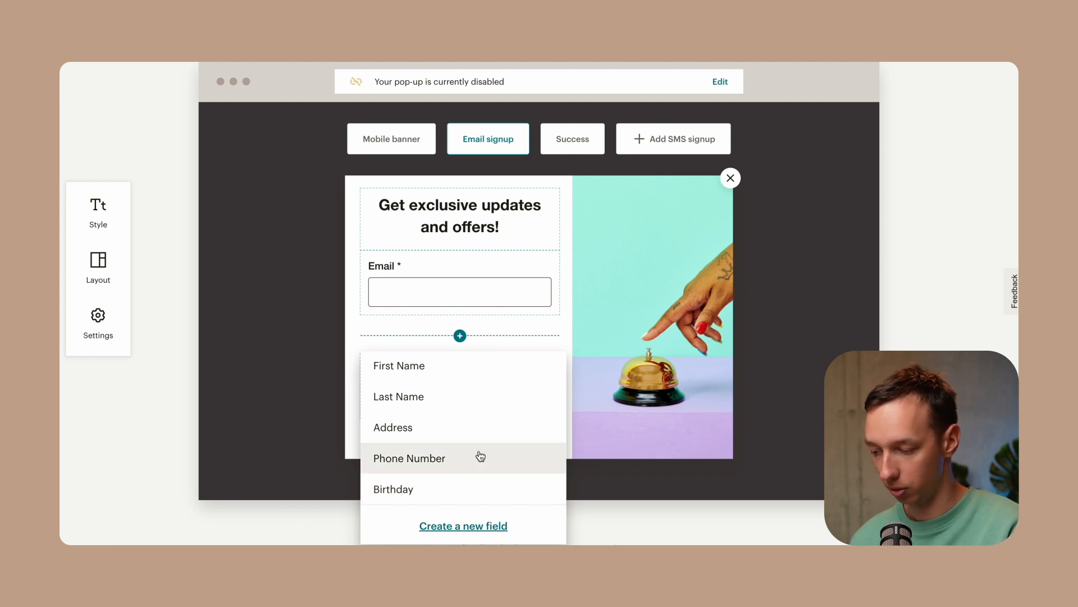
{"action": "left_click", "coordinate": [352, 240]}
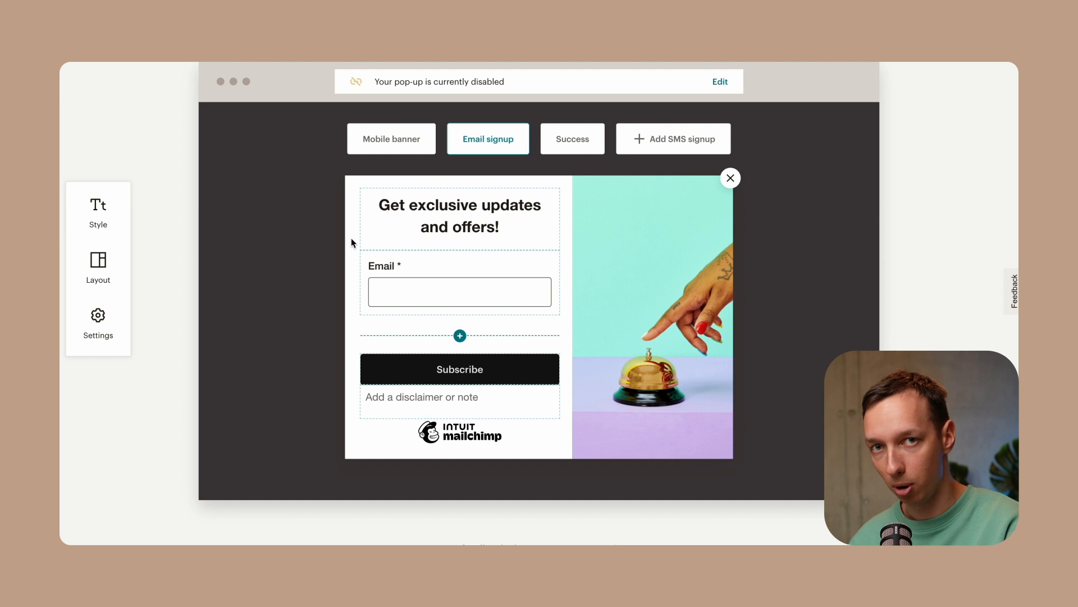
Turn on the email field's description and set its helper text to Please enter your email
{"action": "left_click", "coordinate": [416, 142]}
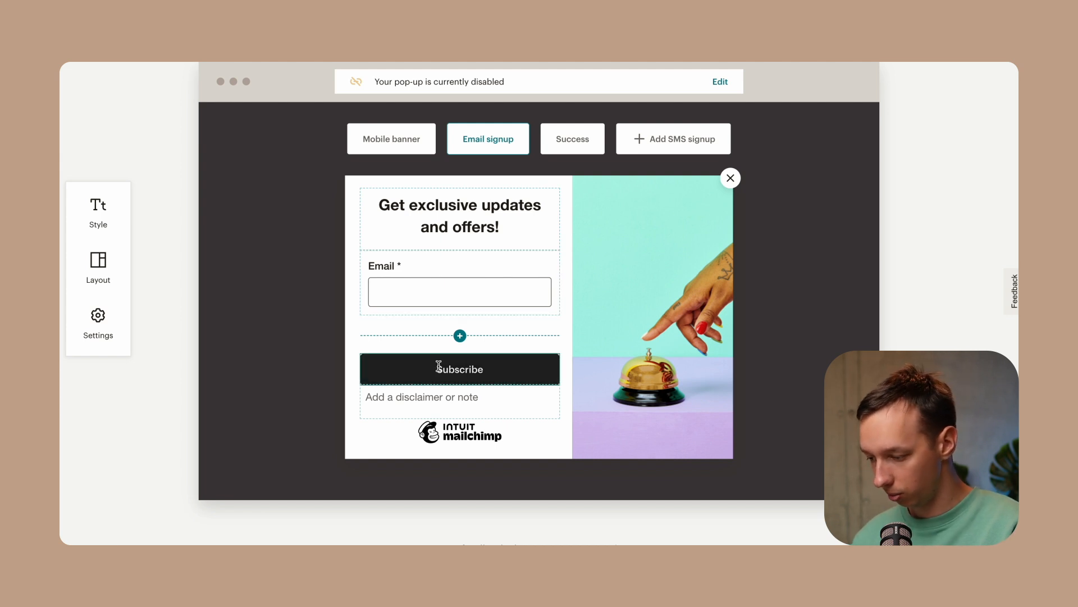
{"action": "left_click", "coordinate": [409, 406]}
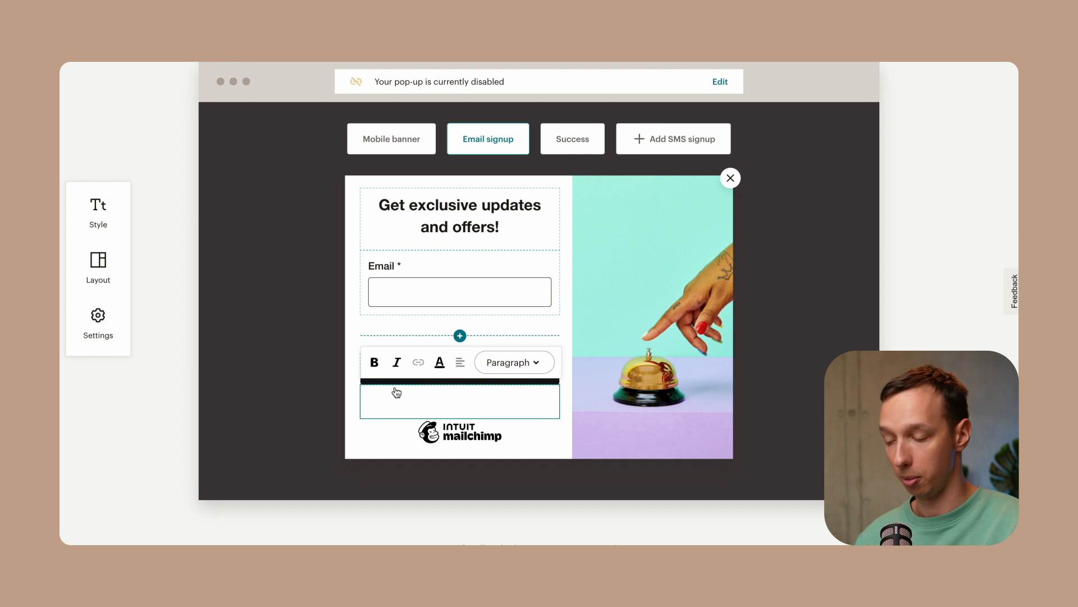
{"action": "left_click", "coordinate": [414, 269]}
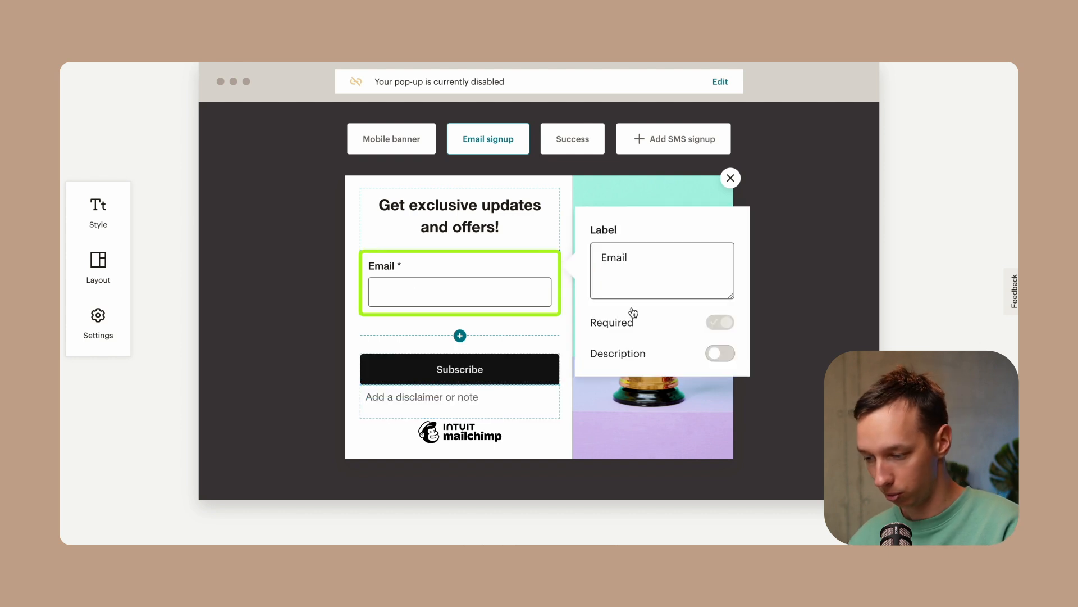
{"action": "left_click", "coordinate": [725, 354]}
{"action": "left_click", "coordinate": [654, 402]}
{"action": "type", "text": "Please "}
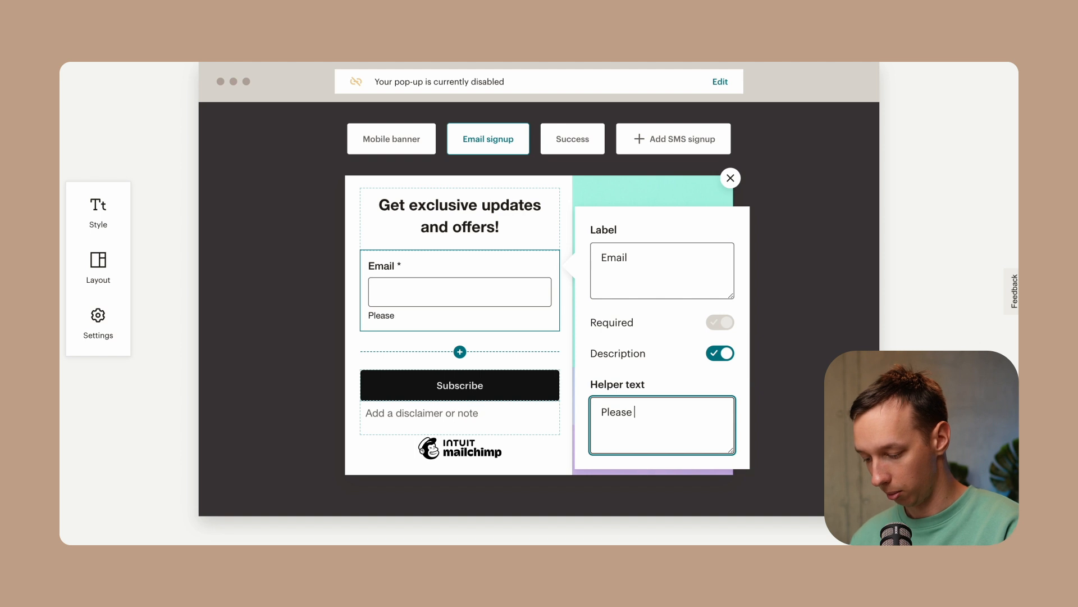
{"action": "type", "text": "enter your email."}
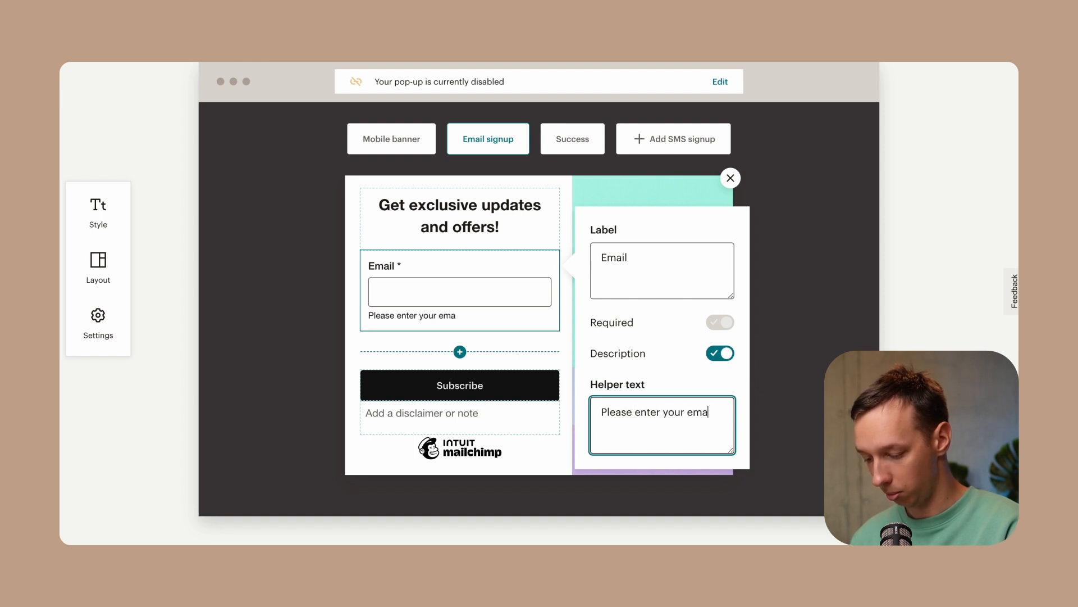
Try to add an SMS signup step to the popup
{"action": "left_click", "coordinate": [569, 361]}
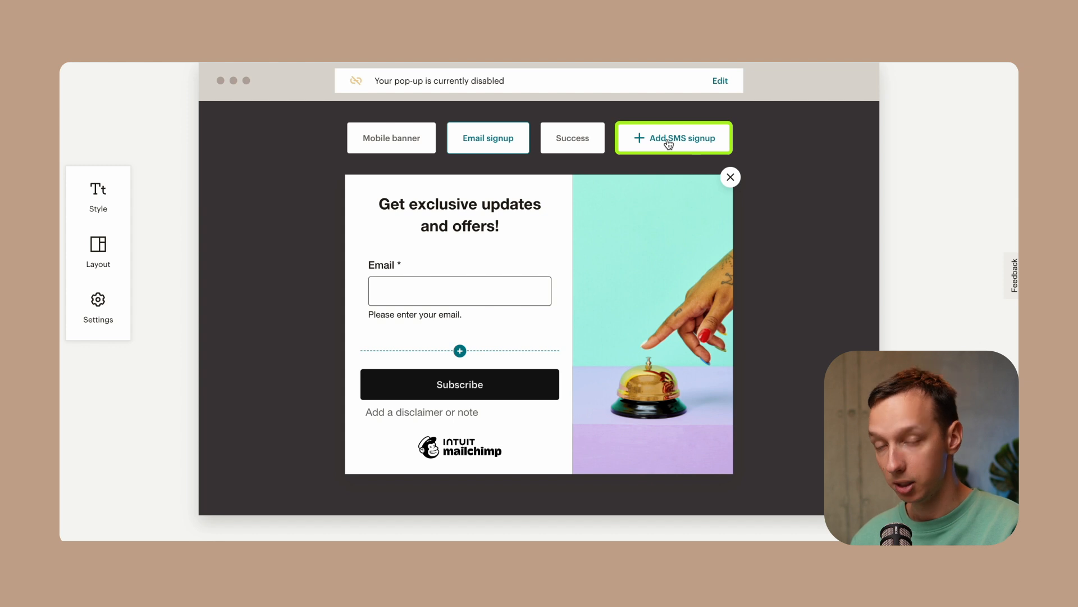
{"action": "left_click", "coordinate": [668, 144]}
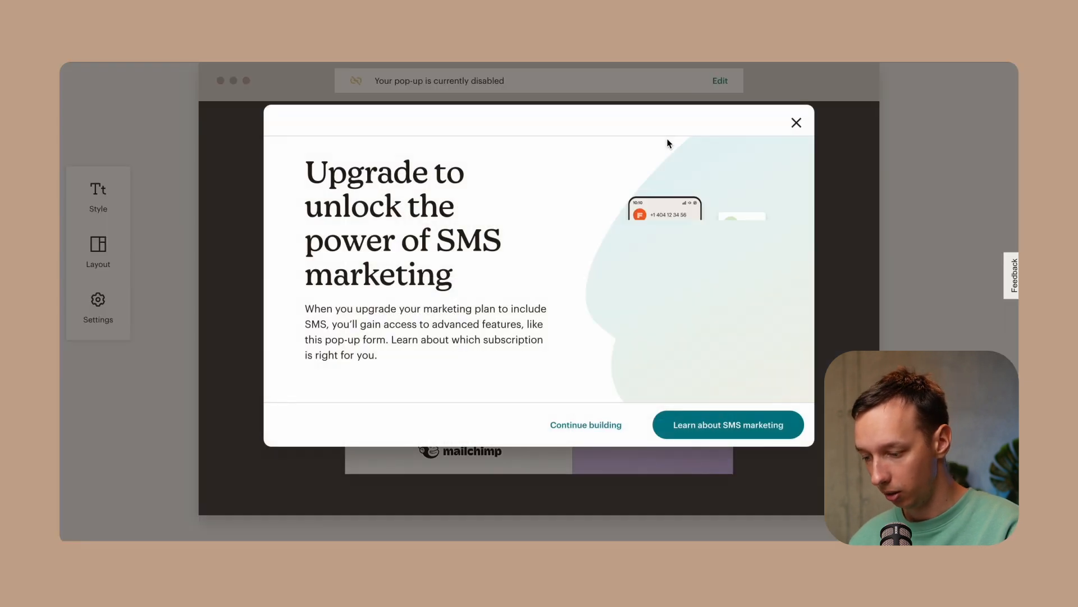